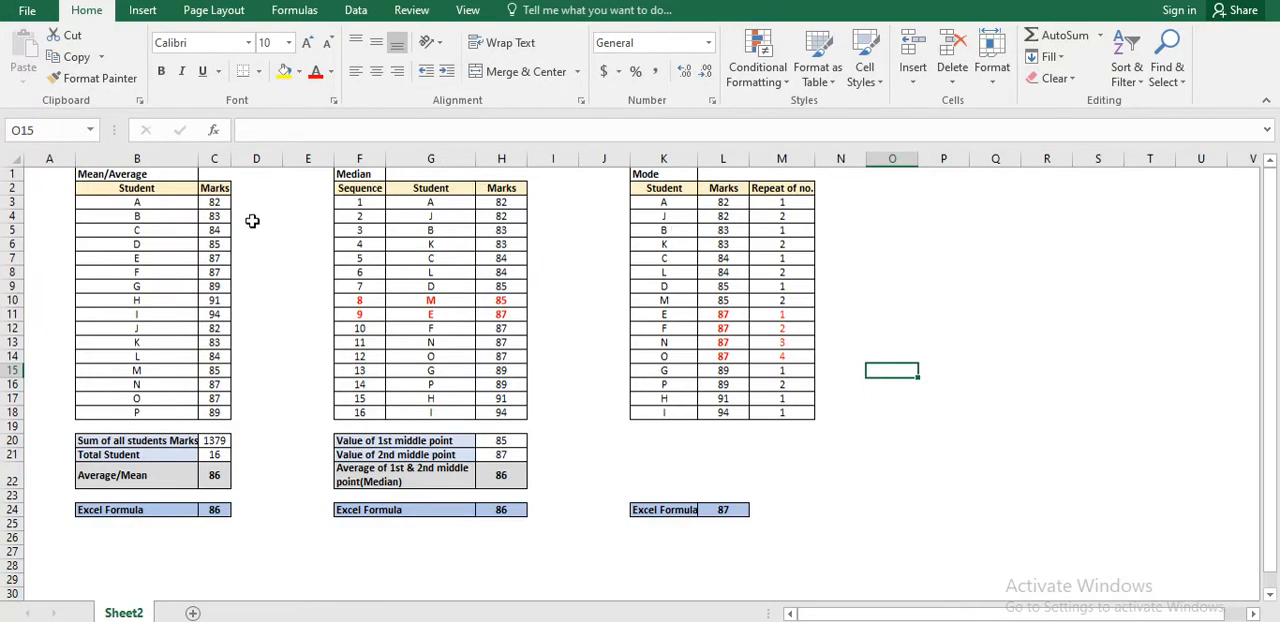
Examine the marks of students A to P in the Mean/Average table.
{"action": "left_click", "coordinate": [213, 202]}
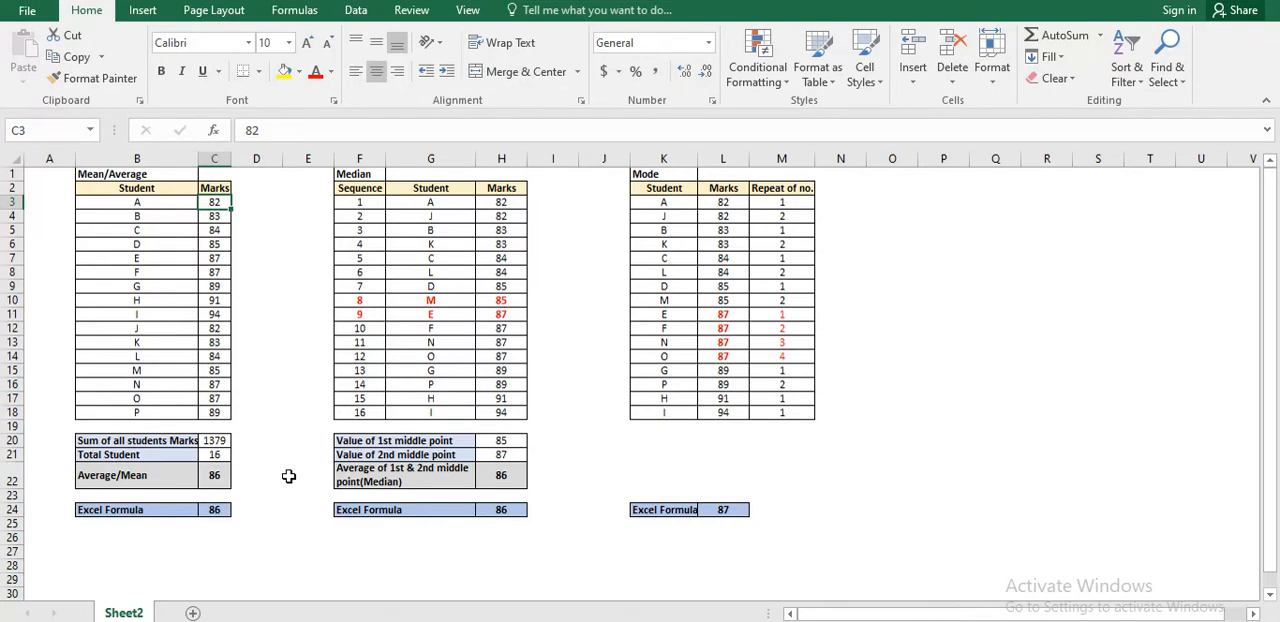
{"action": "key", "text": "ctrl+shift+Down"}
{"action": "key", "text": "Up"}
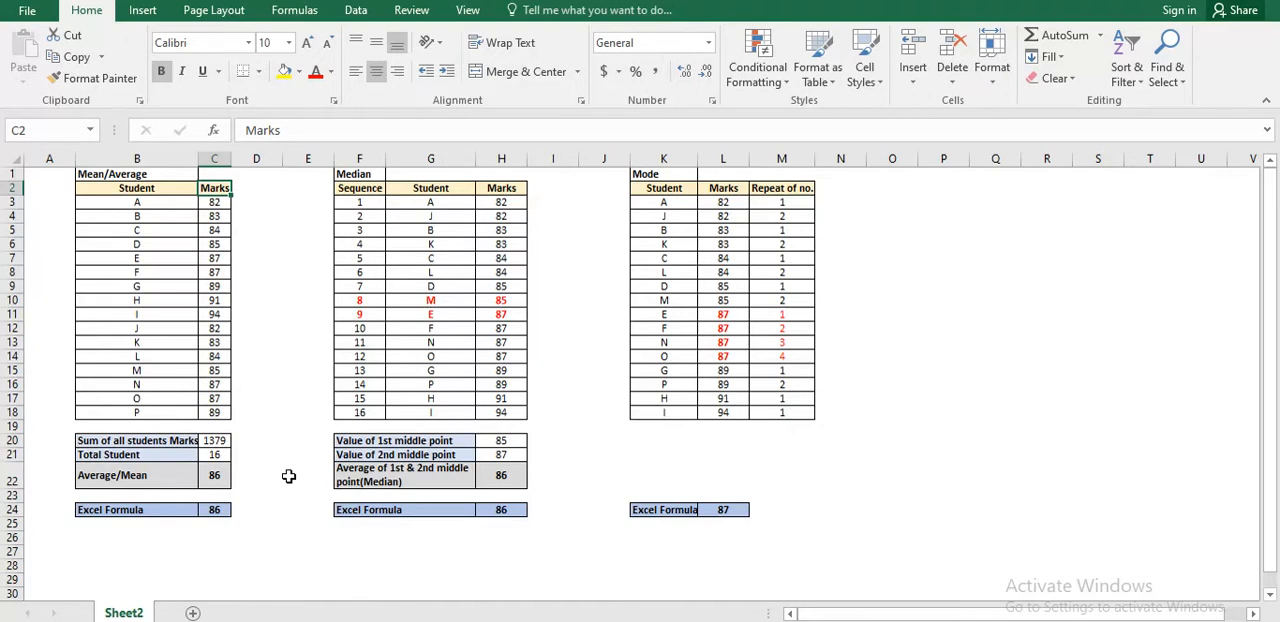
{"action": "key", "text": "Down"}
{"action": "key", "text": "Down"}
{"action": "key", "text": "Down"}
{"action": "key", "text": "Down"}
{"action": "key", "text": "Down"}
{"action": "key", "text": "Down"}
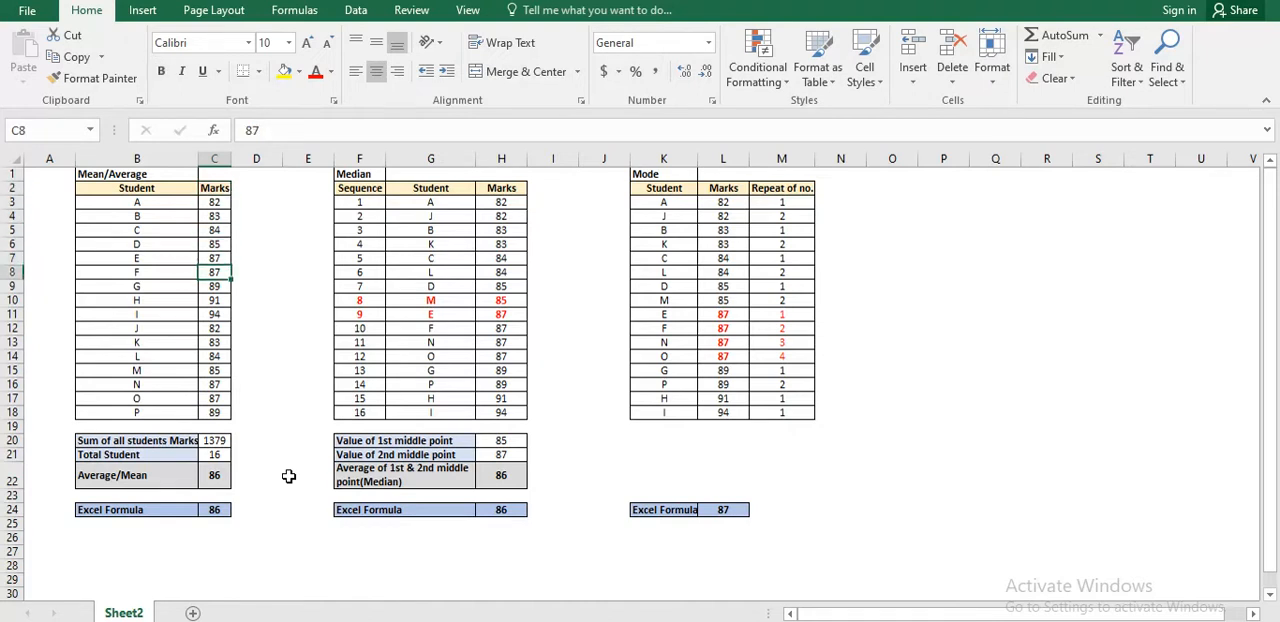
{"action": "key", "text": "Right"}
{"action": "key", "text": "Left"}
{"action": "key", "text": "ctrl+Up"}
{"action": "key", "text": "Down"}
{"action": "key", "text": "ctrl+shift+Down"}
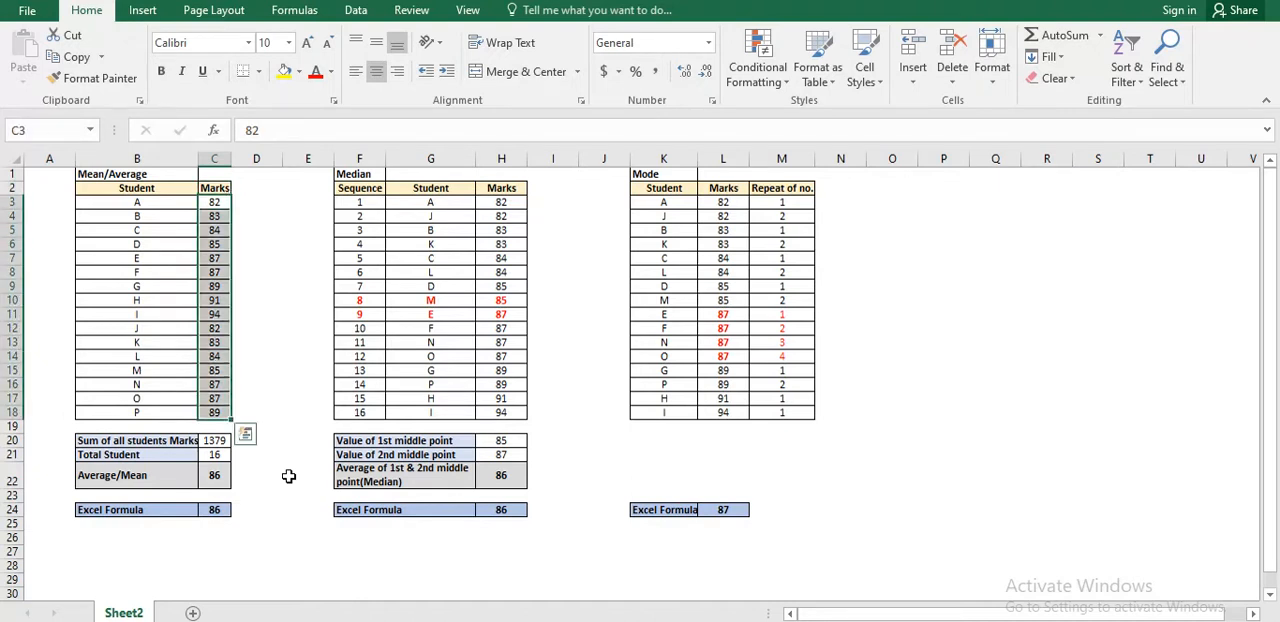
{"action": "key", "text": "ctrl+Down"}
{"action": "key", "text": "Right"}
{"action": "key", "text": "Right"}
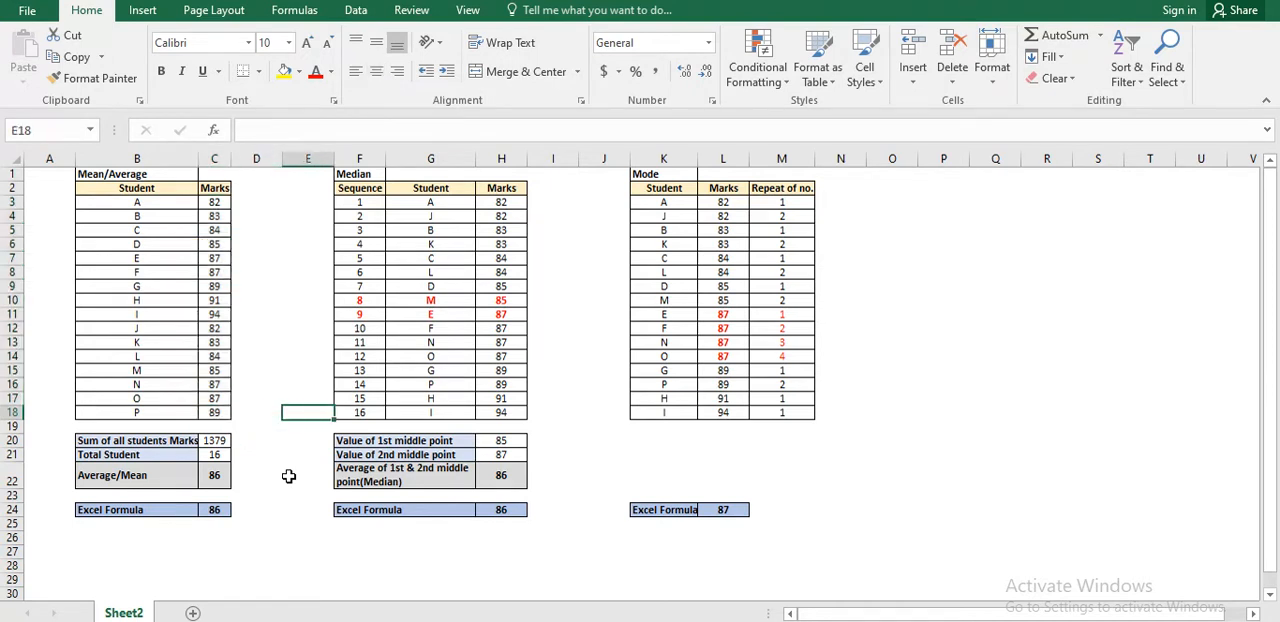
{"action": "key", "text": "Left"}
{"action": "key", "text": "Left"}
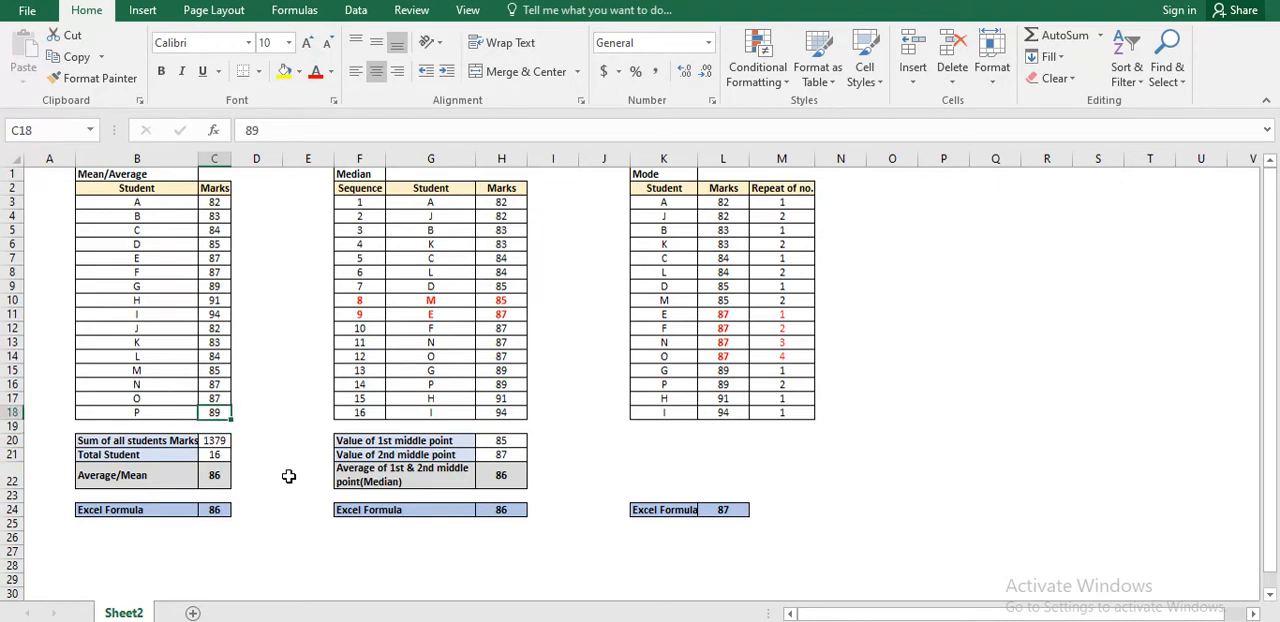
Inspect the SUM formula behind the sum of all students' marks and the cell range it covers.
{"action": "key", "text": "ctrl+shift+Up"}
{"action": "key", "text": "shift+Down"}
{"action": "key", "text": "ctrl+Down"}
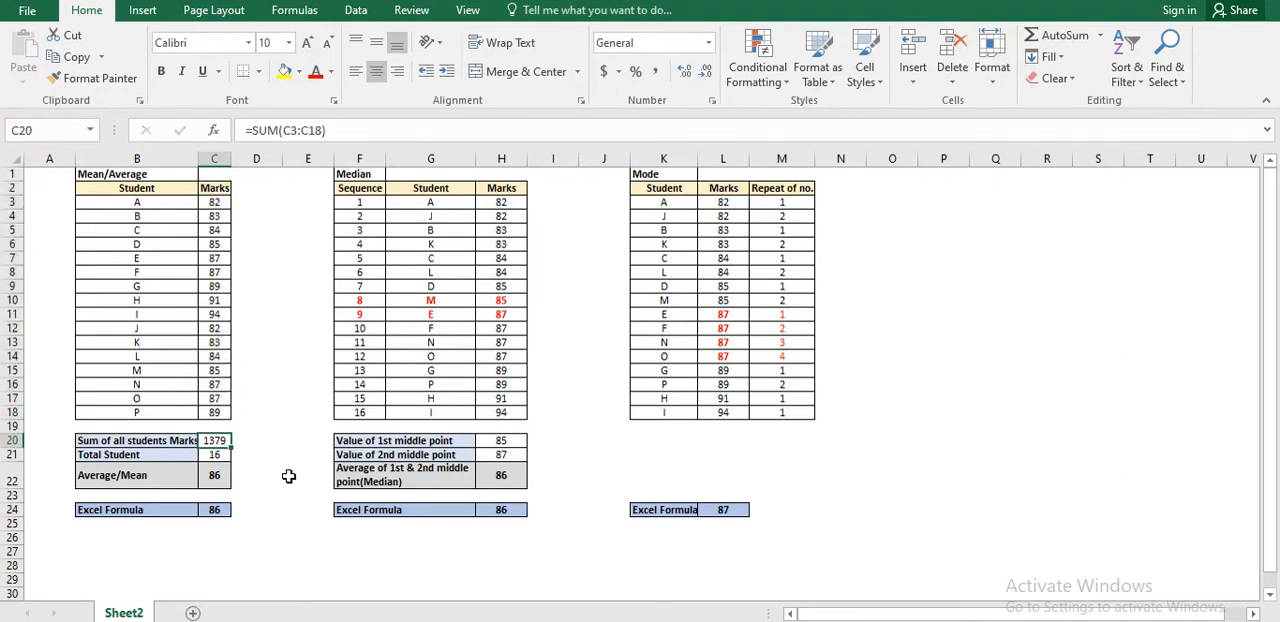
{"action": "key", "text": "F2"}
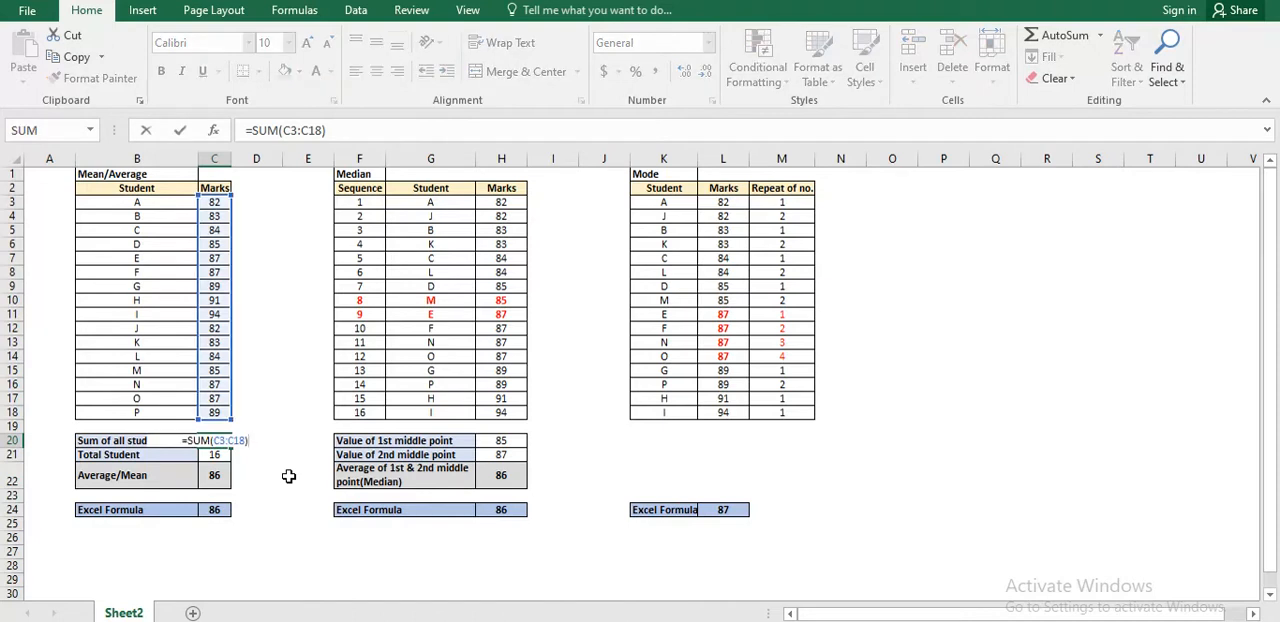
{"action": "key", "text": "Return"}
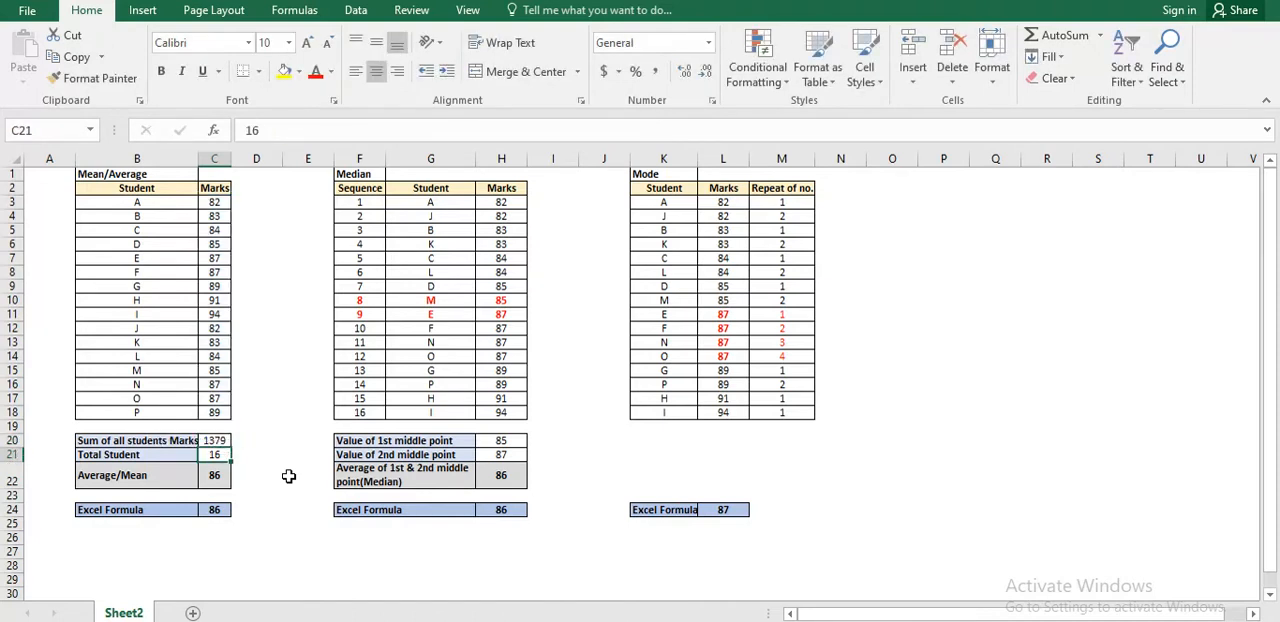
{"action": "key", "text": "Up"}
{"action": "key", "text": "Up"}
{"action": "key", "text": "Down"}
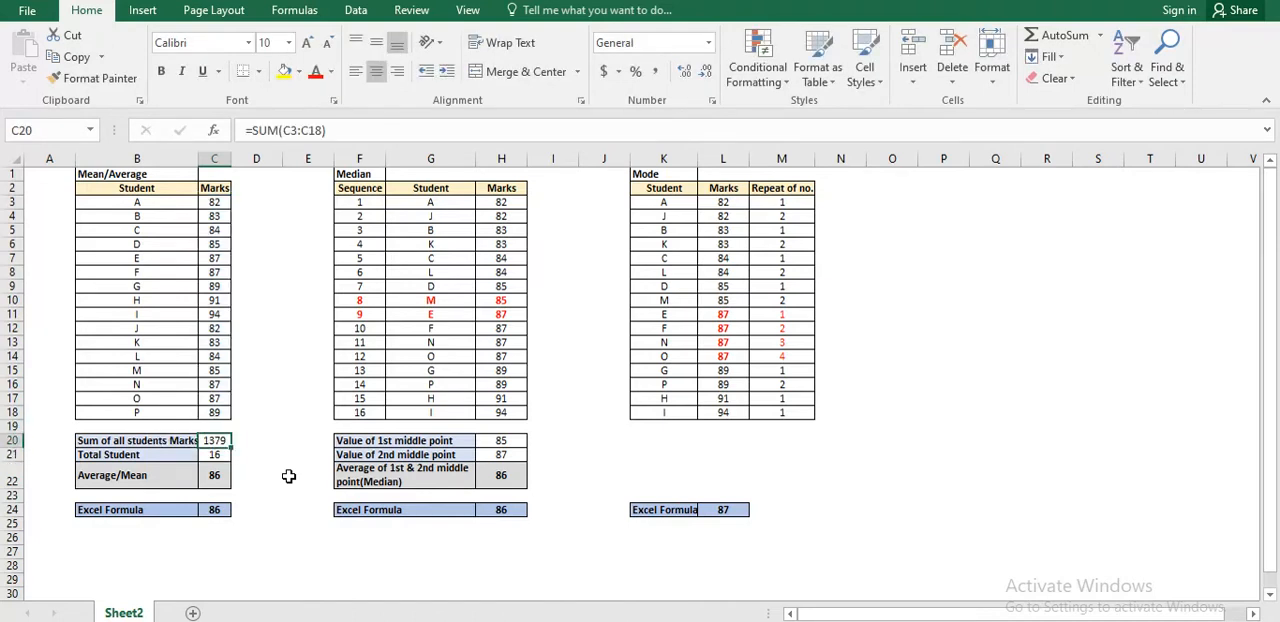
Inspect the Average/Mean division formula and the AVERAGE formula in the Excel Formula row of the Mean/Average table.
{"action": "key", "text": "Up"}
{"action": "key", "text": "Up"}
{"action": "key", "text": "Down"}
{"action": "key", "text": "Down"}
{"action": "key", "text": "Down"}
{"action": "key", "text": "Down"}
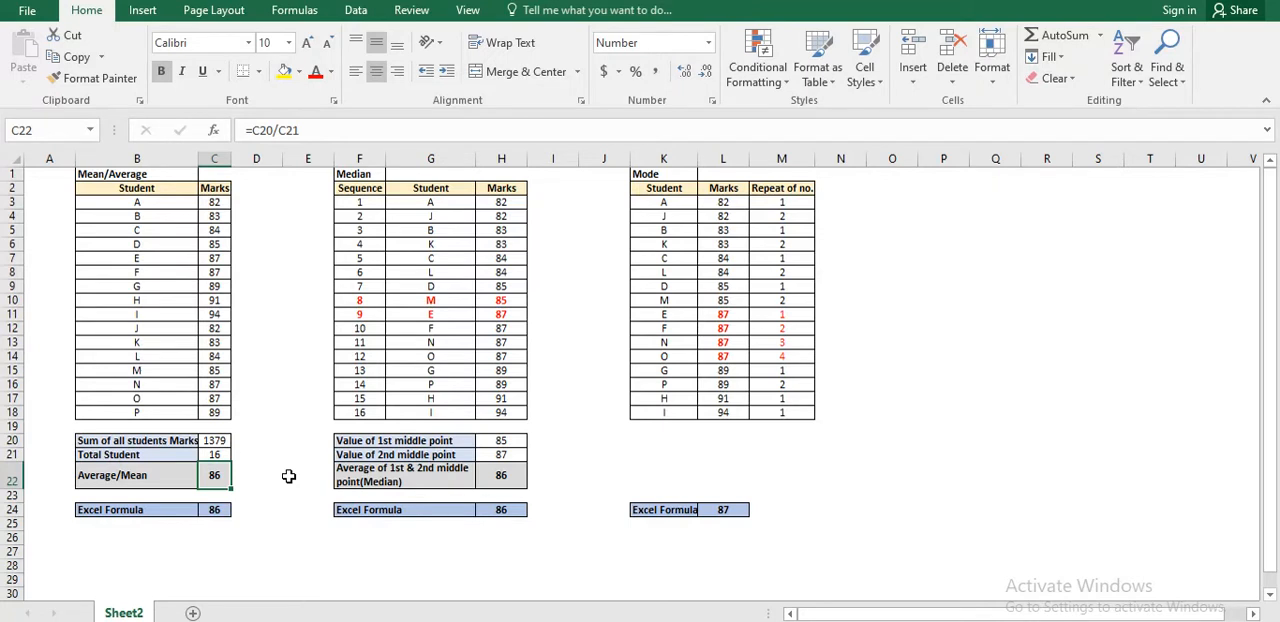
{"action": "key", "text": "Down"}
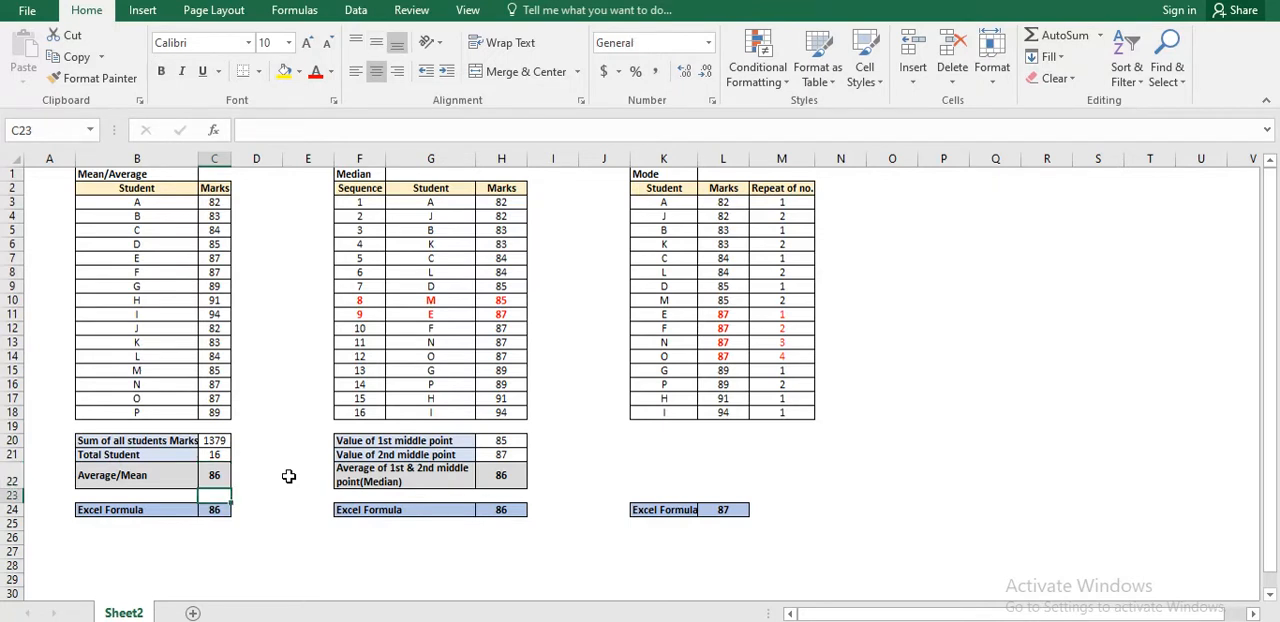
{"action": "key", "text": "Down"}
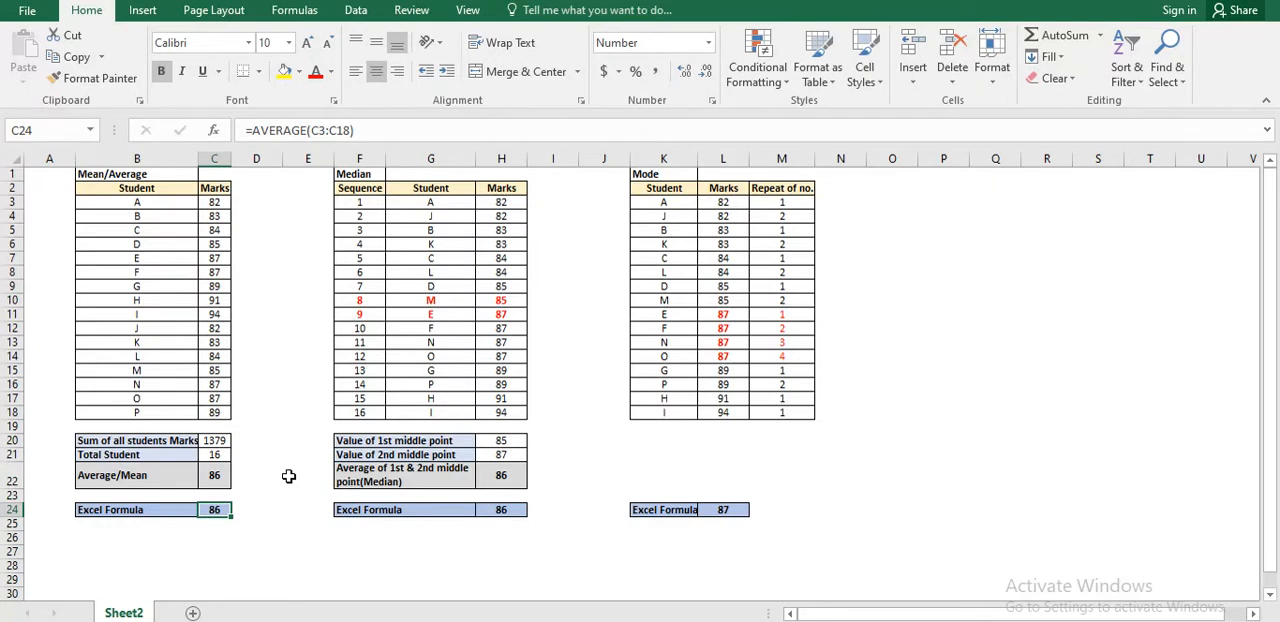
{"action": "key", "text": "F2"}
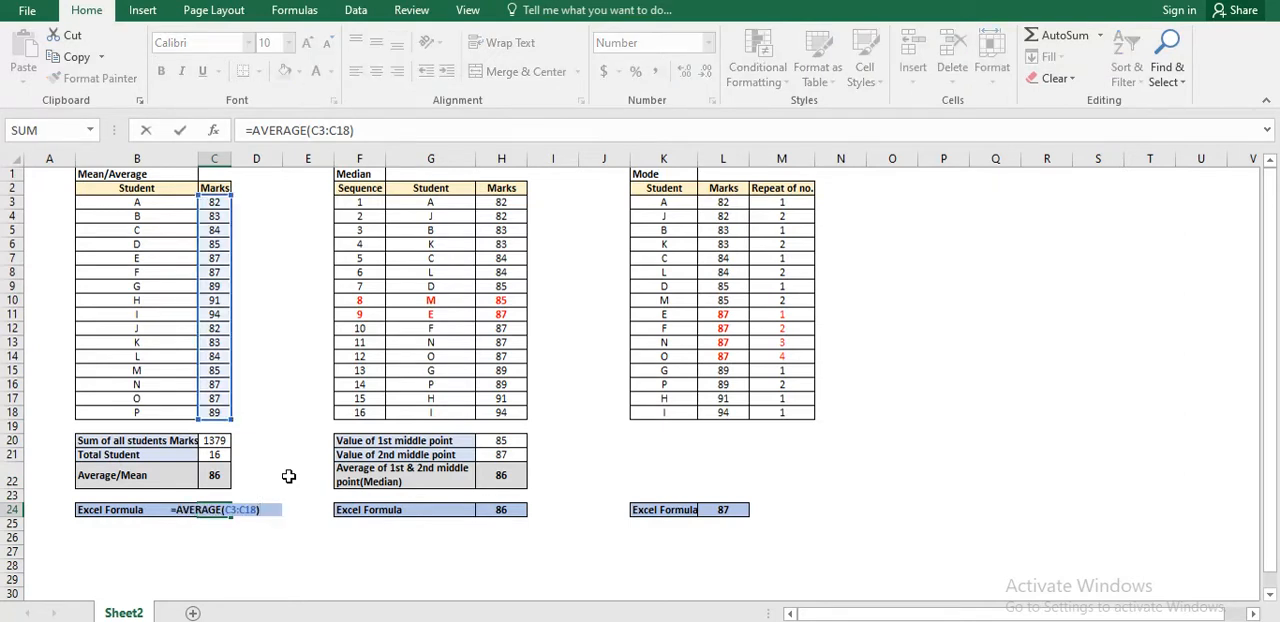
{"action": "key", "text": "Return"}
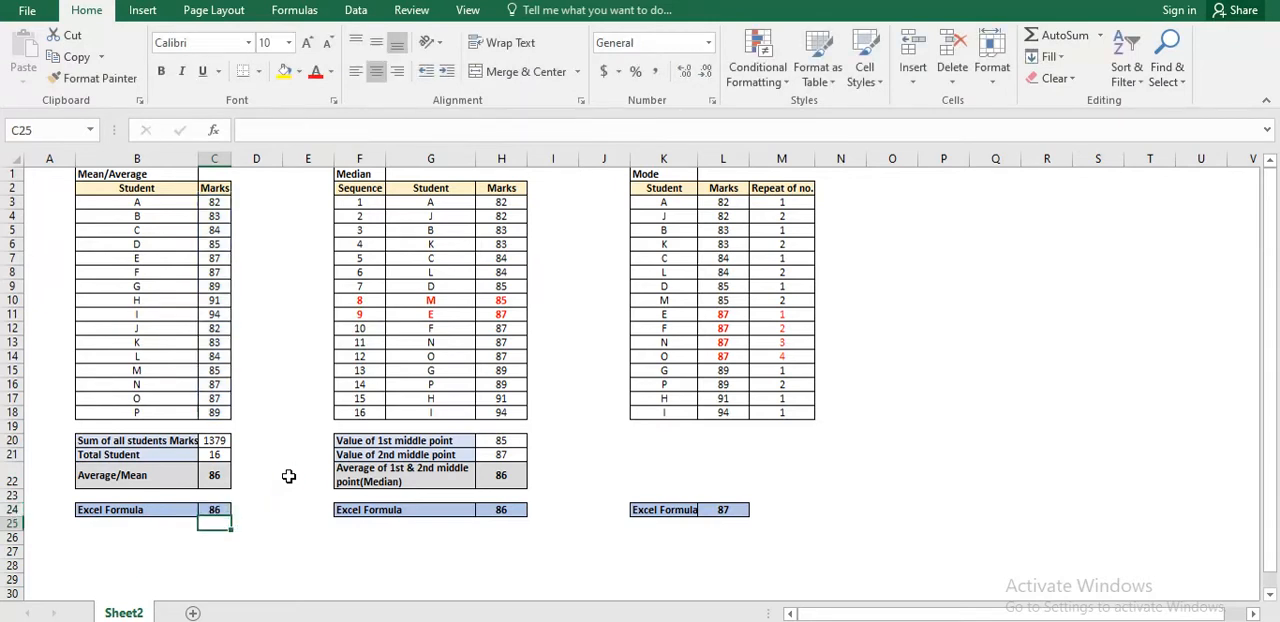
Compare the manually calculated mean with the Excel Formula result in the Mean/Average table.
{"action": "key", "text": "Up"}
{"action": "key", "text": "Up"}
{"action": "key", "text": "Up"}
{"action": "key", "text": "Down"}
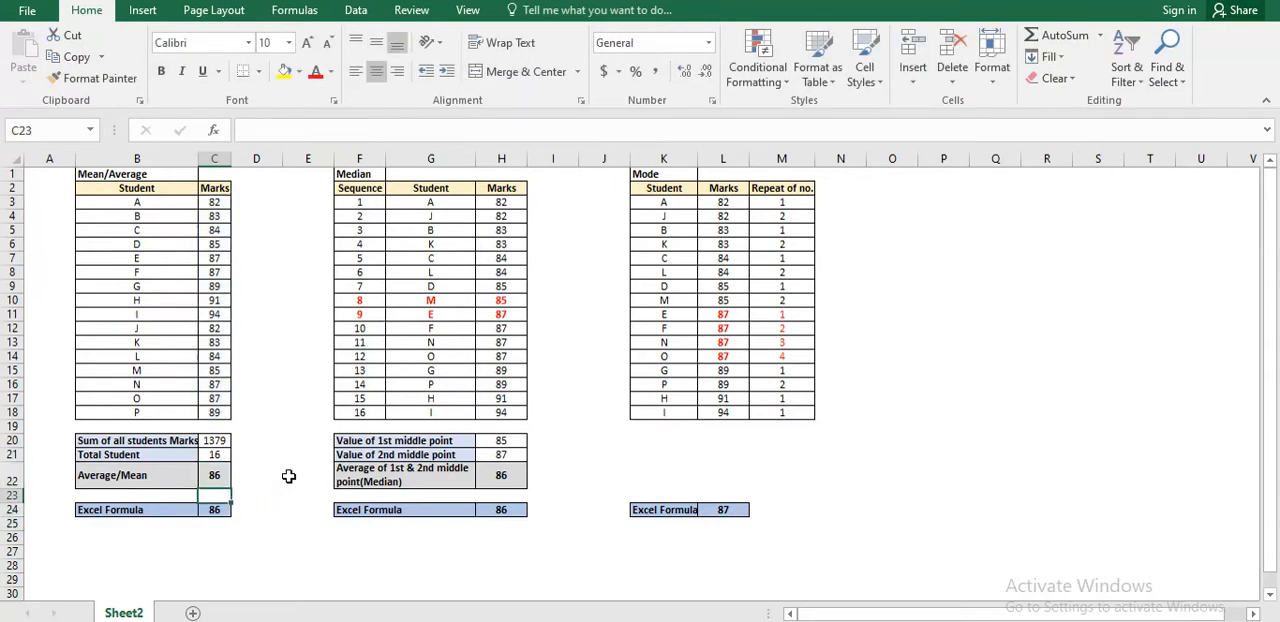
{"action": "key", "text": "Down"}
{"action": "key", "text": "Right"}
{"action": "key", "text": "Right"}
{"action": "key", "text": "Right"}
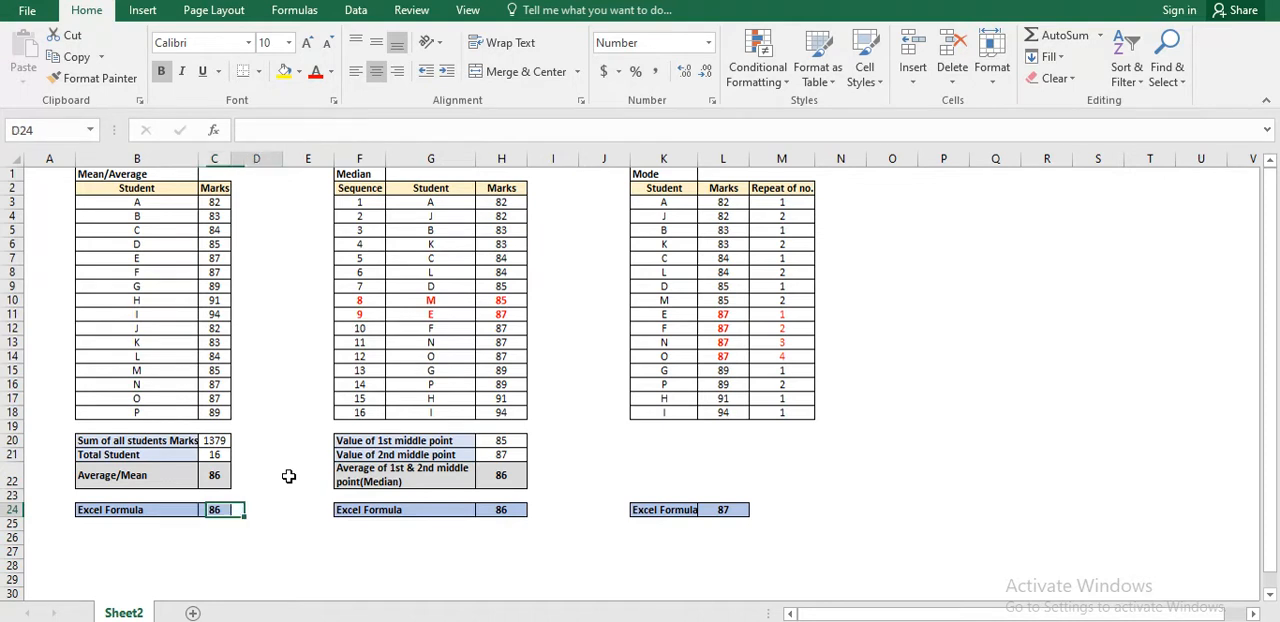
{"action": "key", "text": "Left"}
{"action": "key", "text": "Left"}
{"action": "key", "text": "Left"}
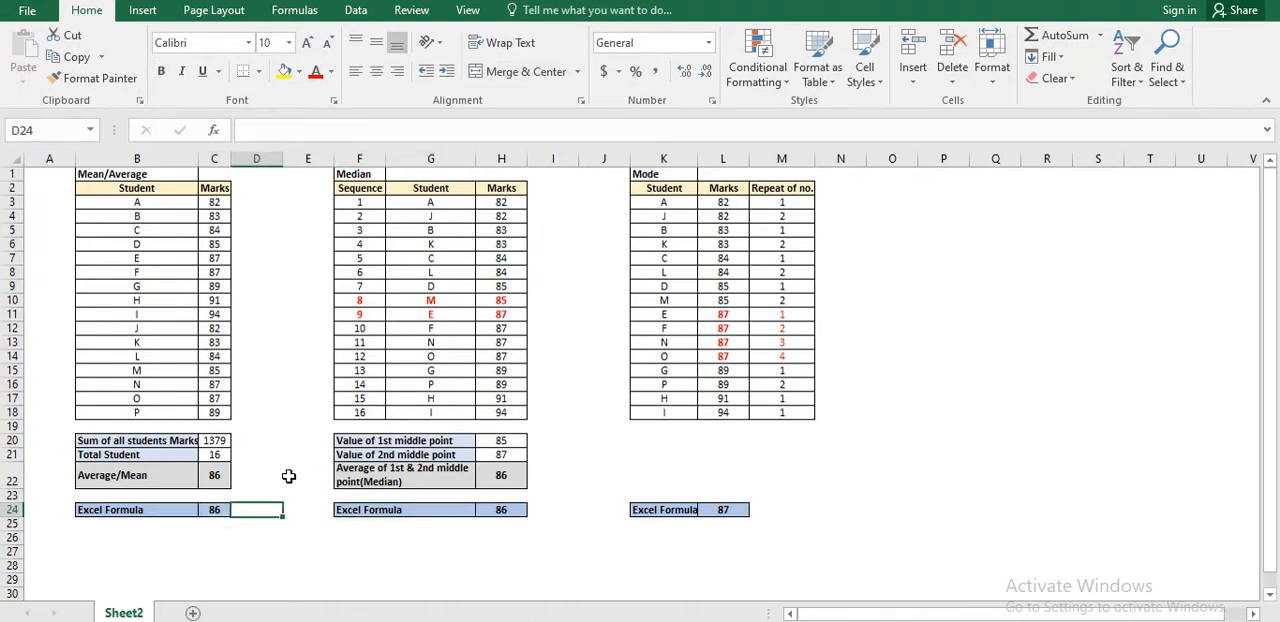
Review the total student count and the sum of all marks that feed the mean calculation.
{"action": "key", "text": "Up"}
{"action": "key", "text": "Up"}
{"action": "key", "text": "Up"}
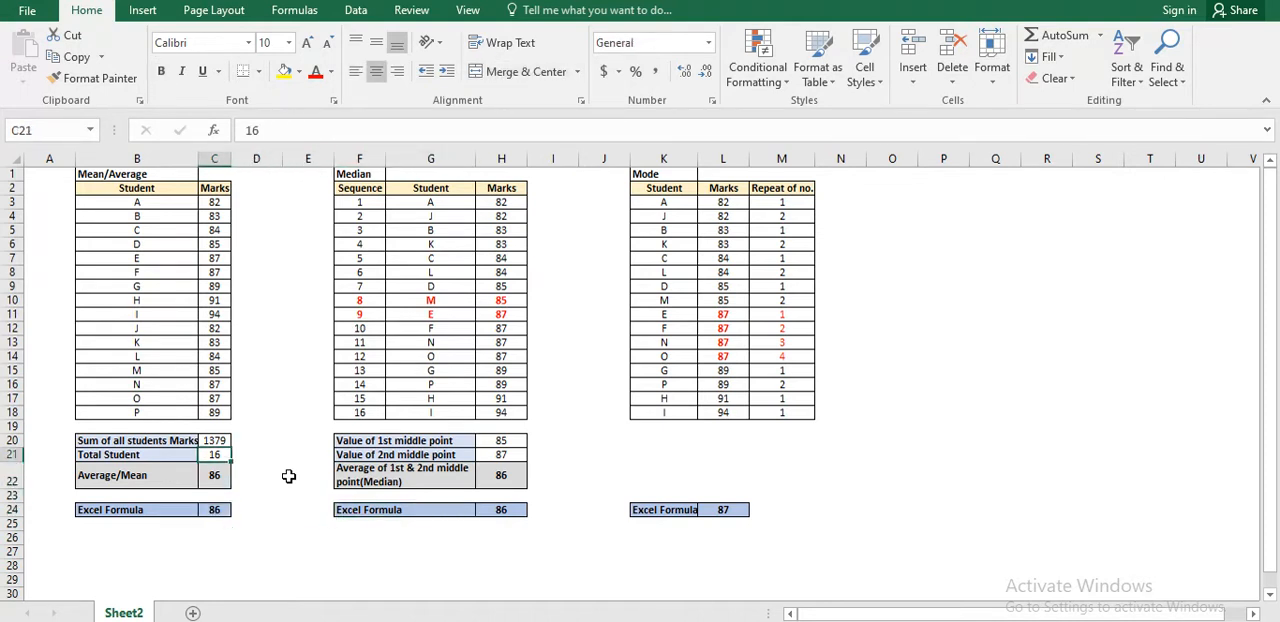
{"action": "key", "text": "Up"}
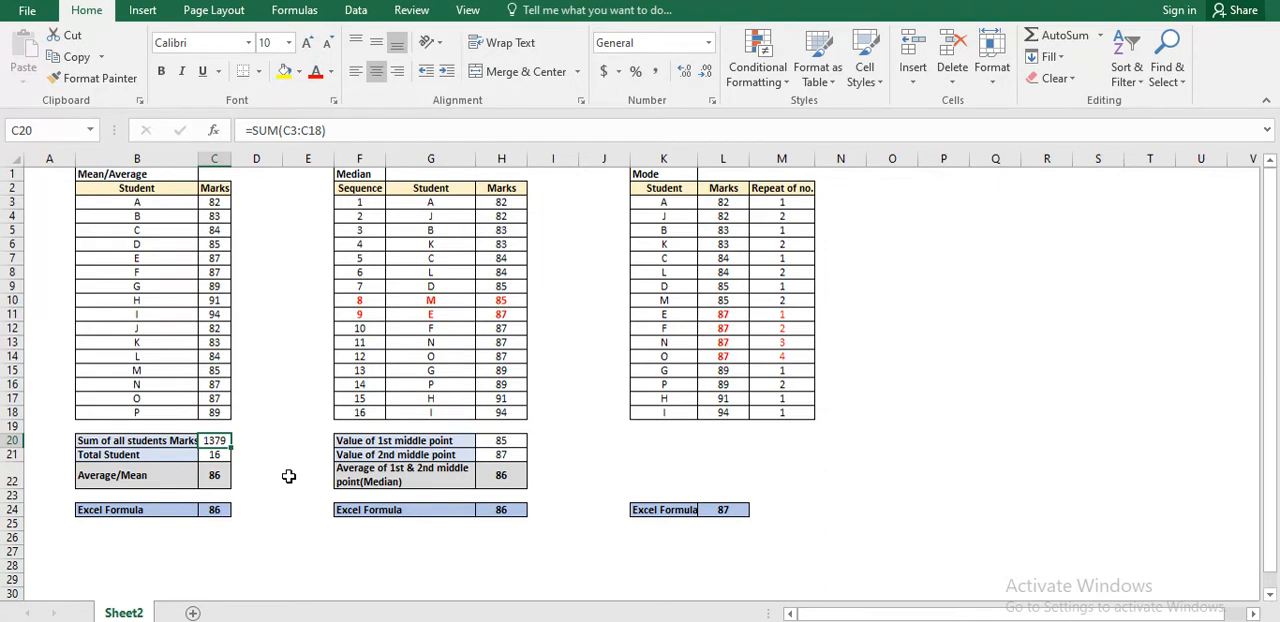
{"action": "key", "text": "Left"}
{"action": "key", "text": "Right"}
{"action": "key", "text": "Down"}
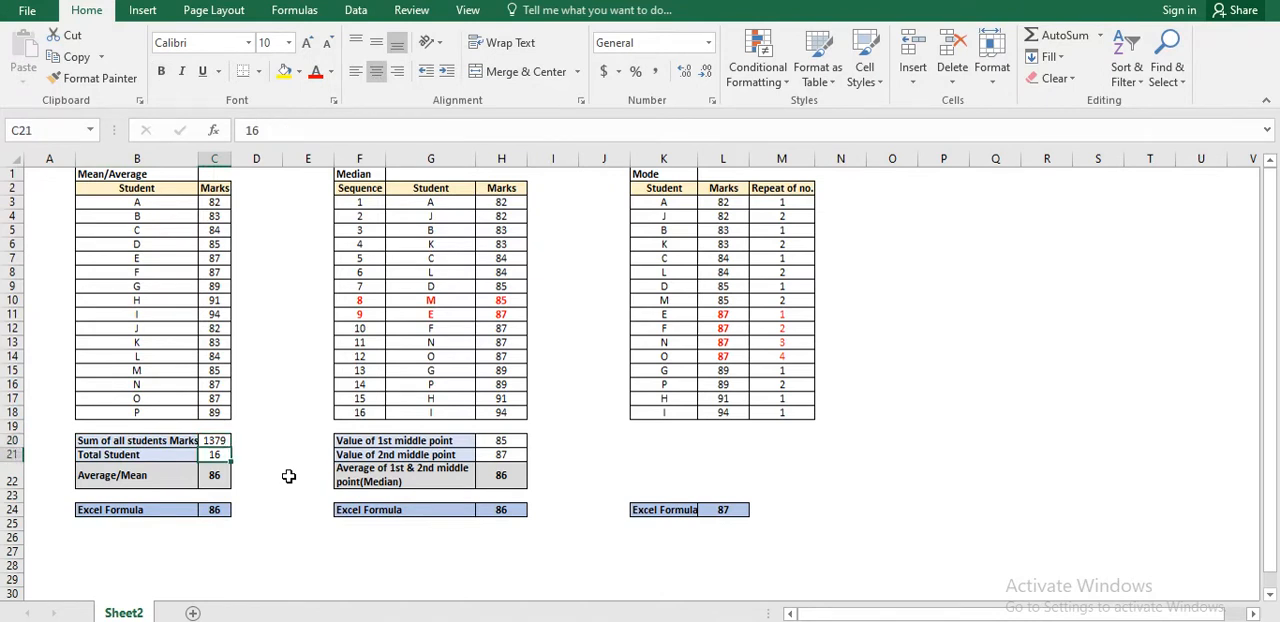
{"action": "key", "text": "Right"}
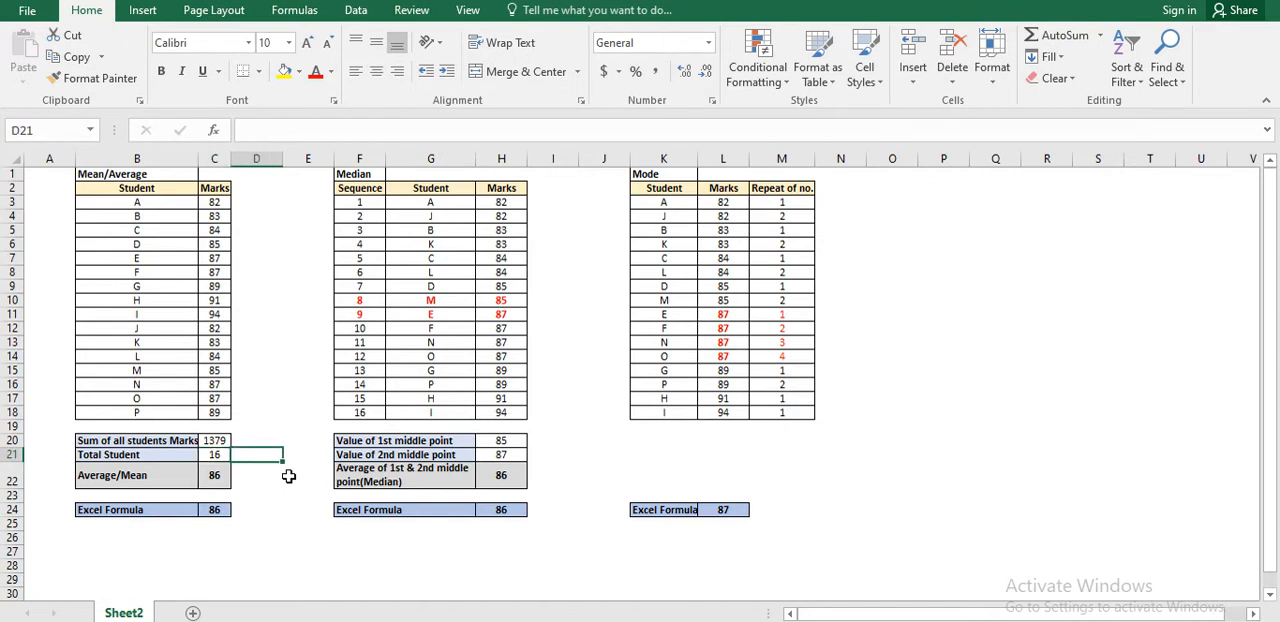
{"action": "key", "text": "Left"}
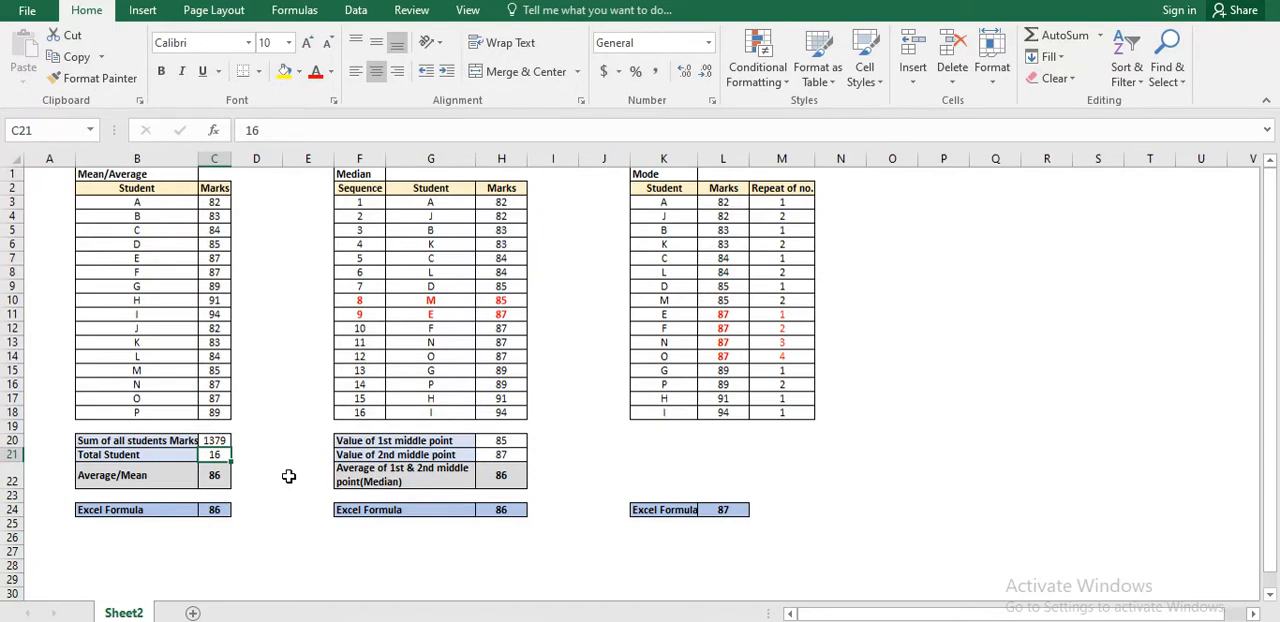
{"action": "key", "text": "Left"}
{"action": "key", "text": "Right"}
Set student P's marks to 500 in the Mean/Average table and check the recalculated mean.
{"action": "key", "text": "Up"}
{"action": "key", "text": "Up"}
{"action": "key", "text": "Up"}
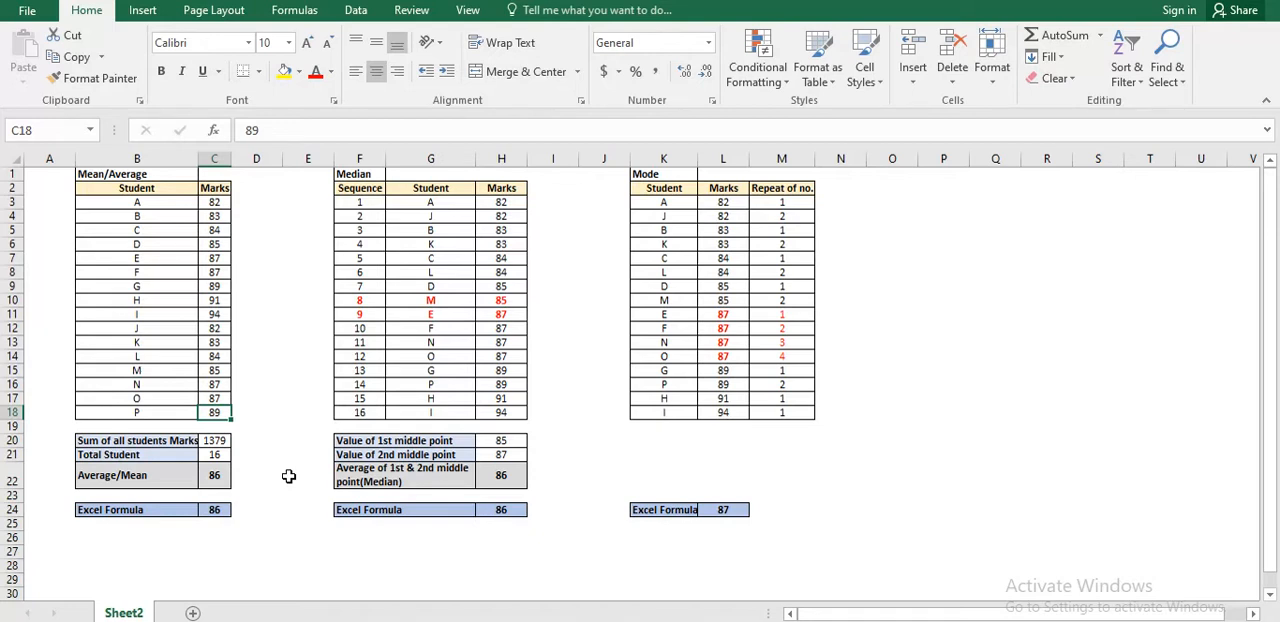
{"action": "type", "text": "500"}
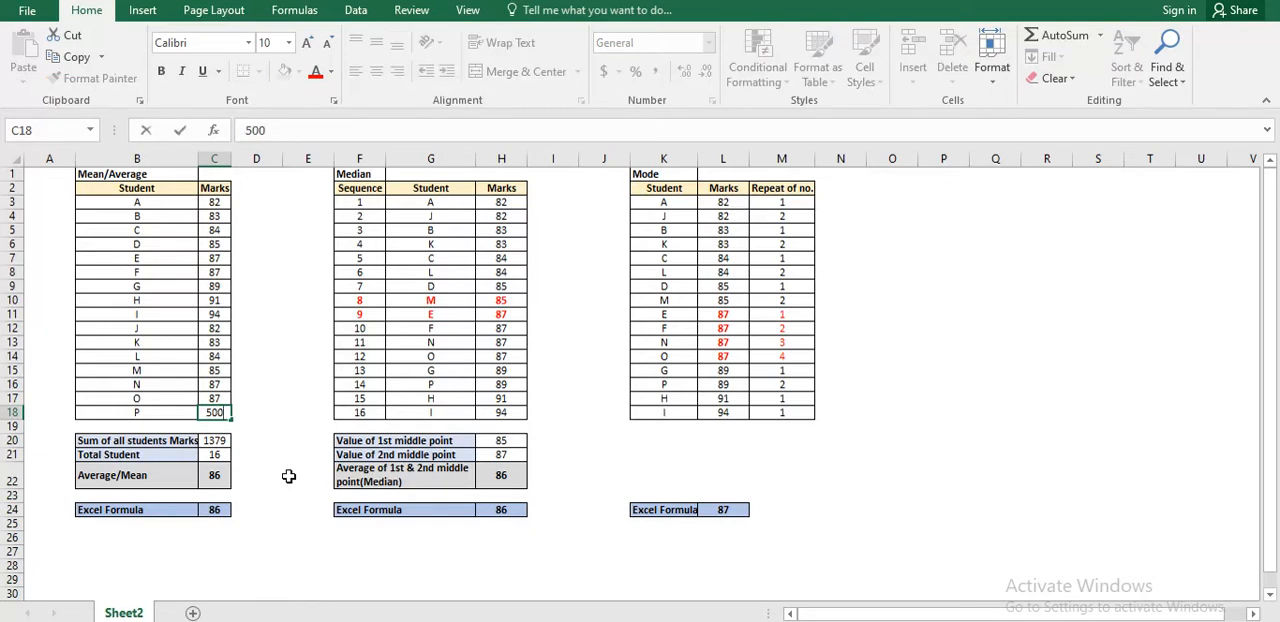
{"action": "key", "text": "Return"}
{"action": "key", "text": "Down"}
{"action": "key", "text": "Down"}
{"action": "key", "text": "Down"}
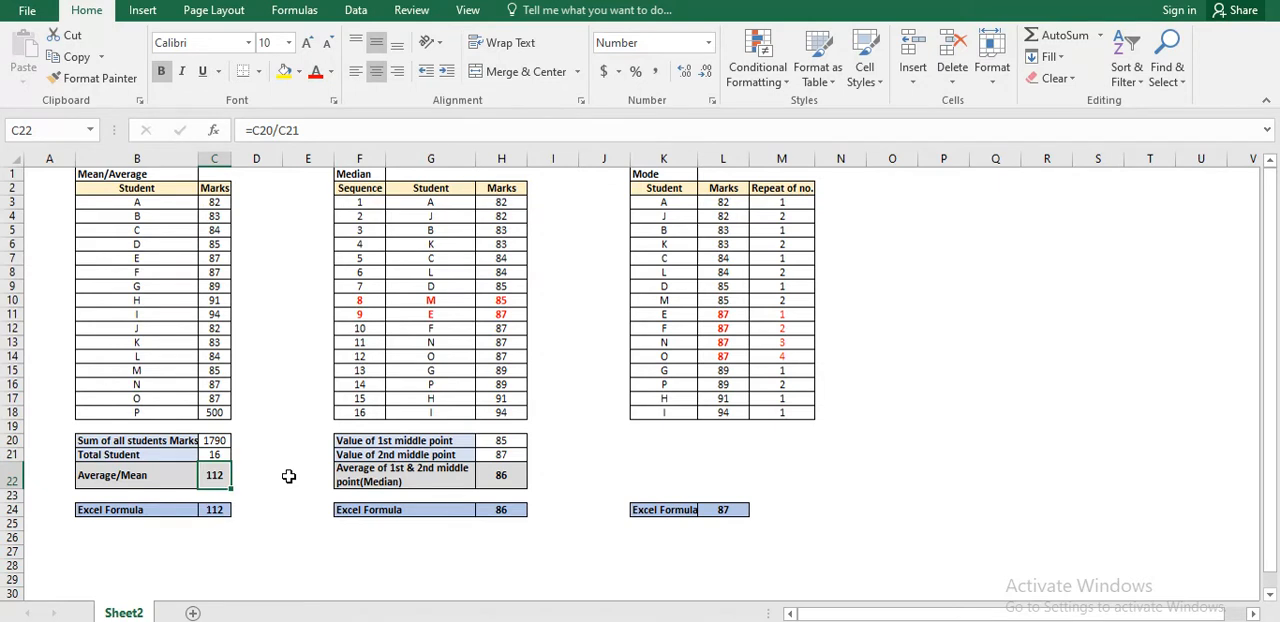
Set student L's marks to 1 in the Mean/Average table.
{"action": "key", "text": "Up"}
{"action": "key", "text": "Up"}
{"action": "key", "text": "Up"}
{"action": "key", "text": "Up"}
{"action": "key", "text": "Up"}
{"action": "key", "text": "Up"}
{"action": "key", "text": "Up"}
{"action": "key", "text": "Up"}
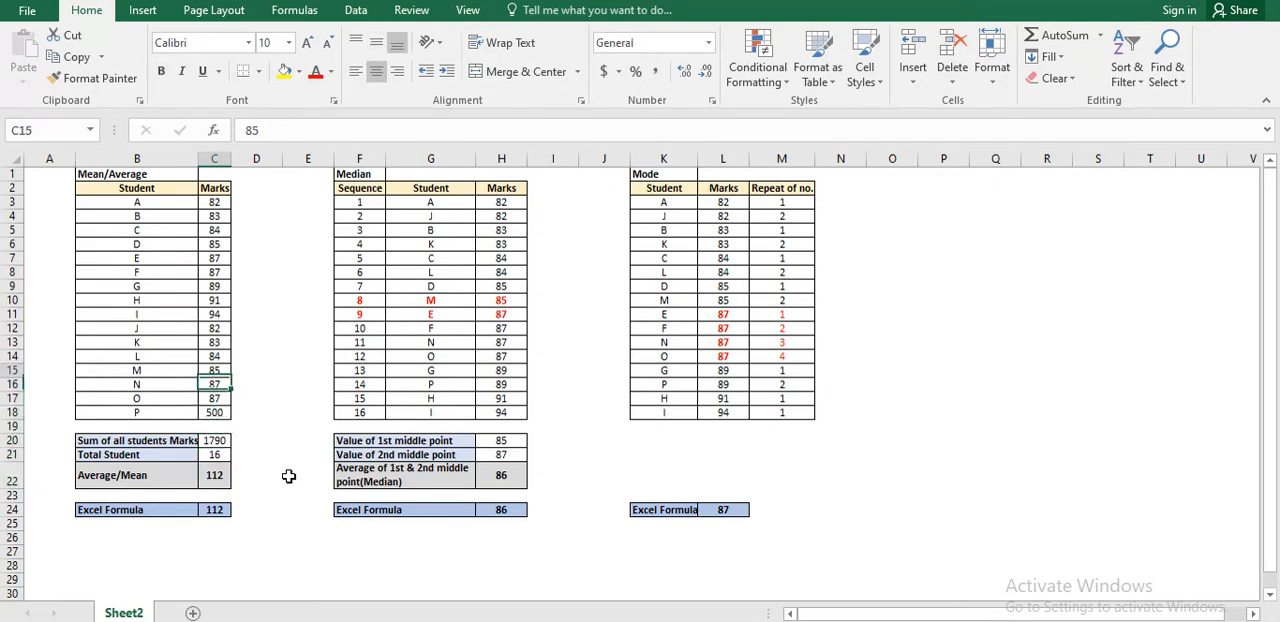
{"action": "type", "text": "1"}
{"action": "key", "text": "Return"}
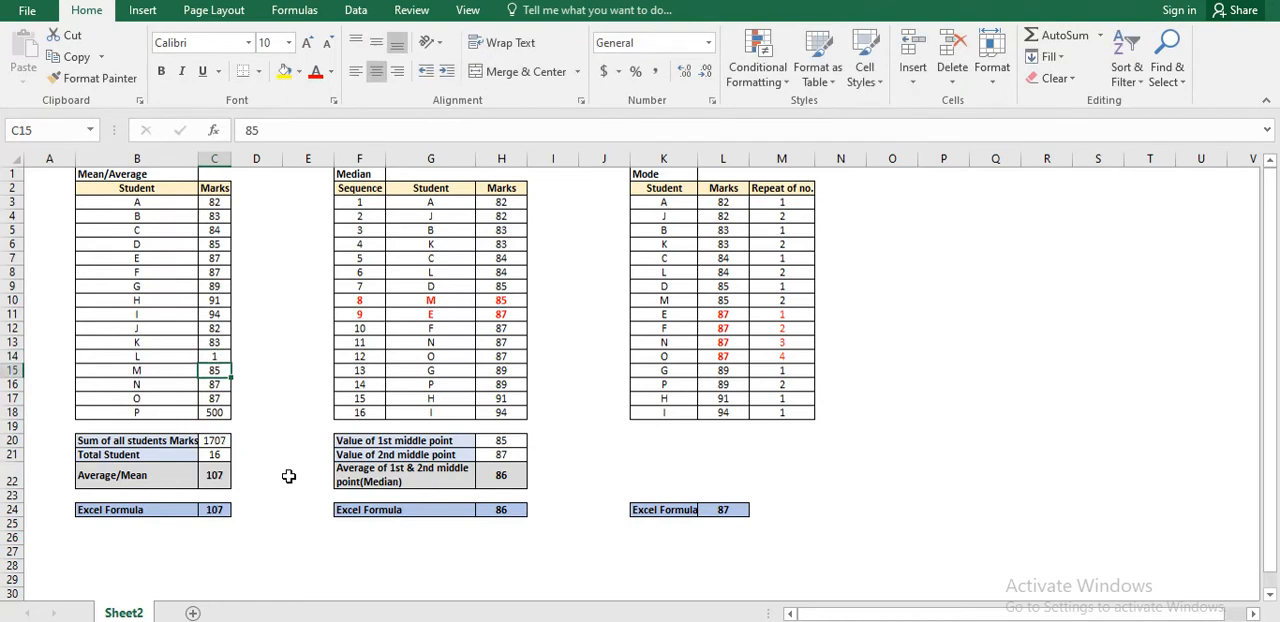
Undo the trial changes to the marks of students L and P.
{"action": "key", "text": "Up"}
{"action": "key", "text": "Down"}
{"action": "key", "text": "ctrl+z"}
{"action": "key", "text": "Down"}
{"action": "key", "text": "Down"}
{"action": "key", "text": "Down"}
{"action": "key", "text": "Down"}
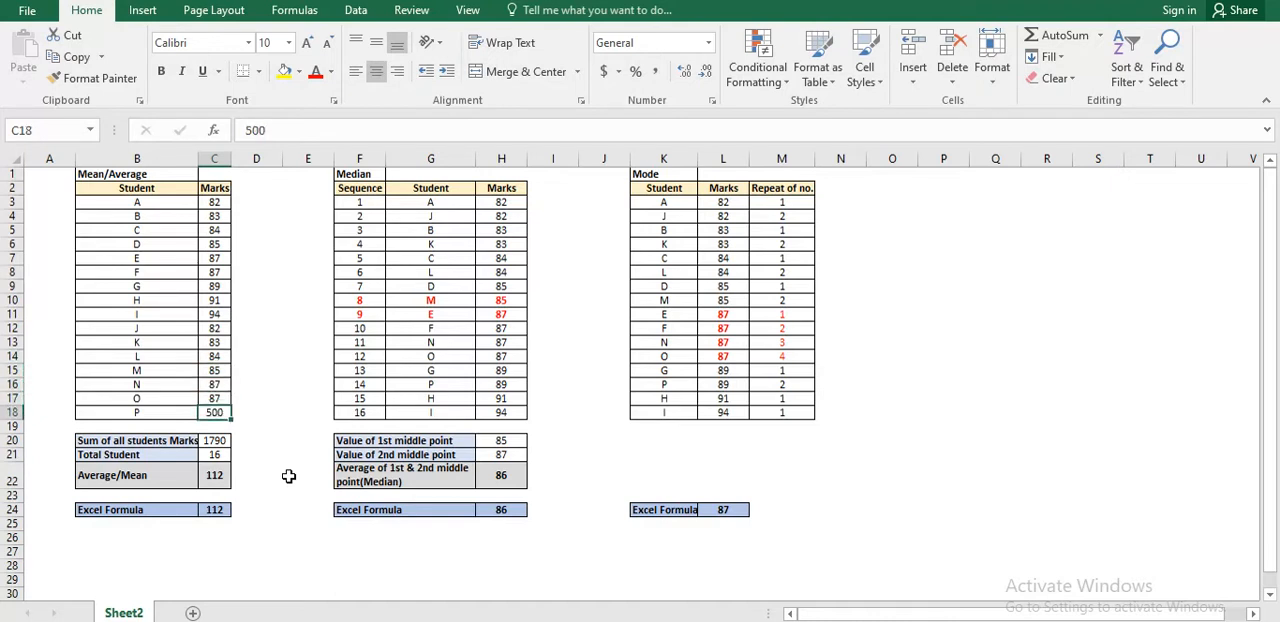
{"action": "key", "text": "ctrl+z"}
{"action": "key", "text": "Up"}
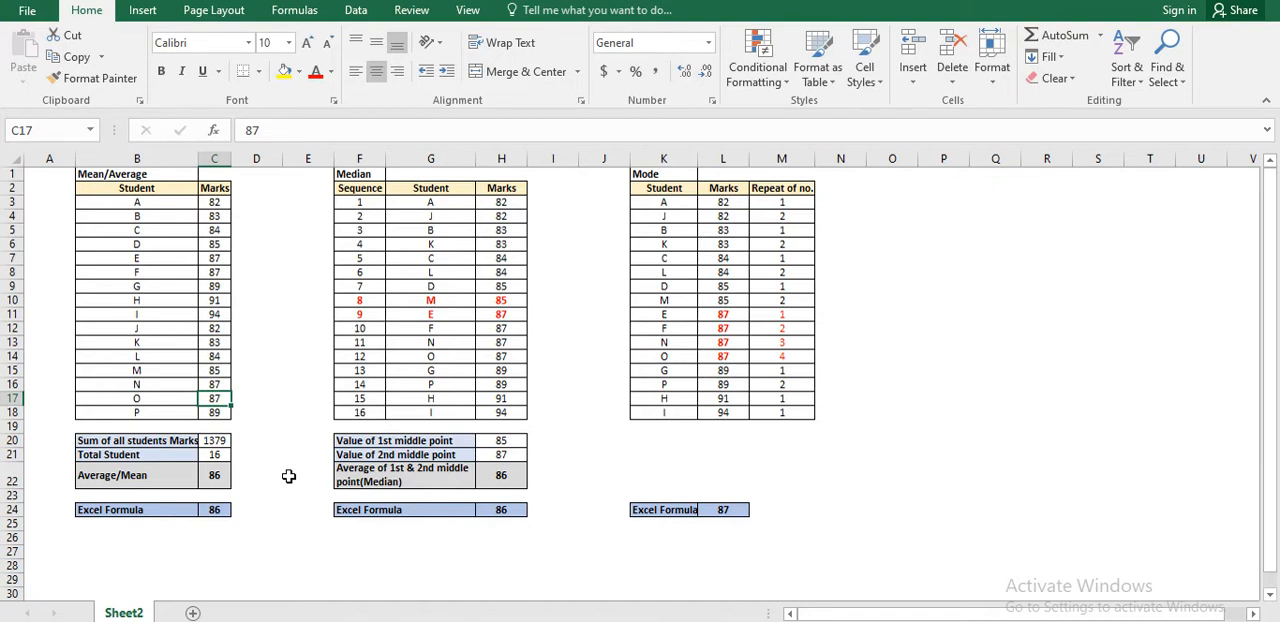
Look over the Median table's student list, and select all marks in the Mean/Average table for comparison.
{"action": "key", "text": "Right"}
{"action": "key", "text": "Right"}
{"action": "key", "text": "Right"}
{"action": "key", "text": "Right"}
{"action": "key", "text": "Up"}
{"action": "key", "text": "Up"}
{"action": "key", "text": "Up"}
{"action": "key", "text": "Up"}
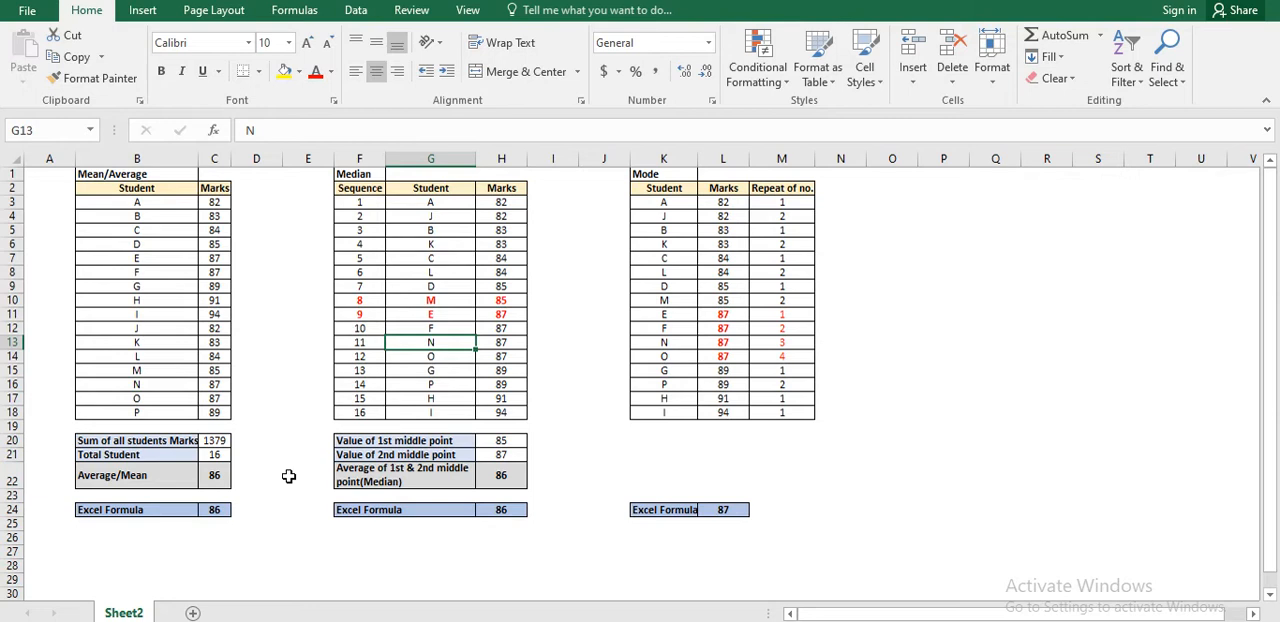
{"action": "key", "text": "ctrl+Left"}
{"action": "key", "text": "ctrl+Left"}
{"action": "key", "text": "ctrl+Left"}
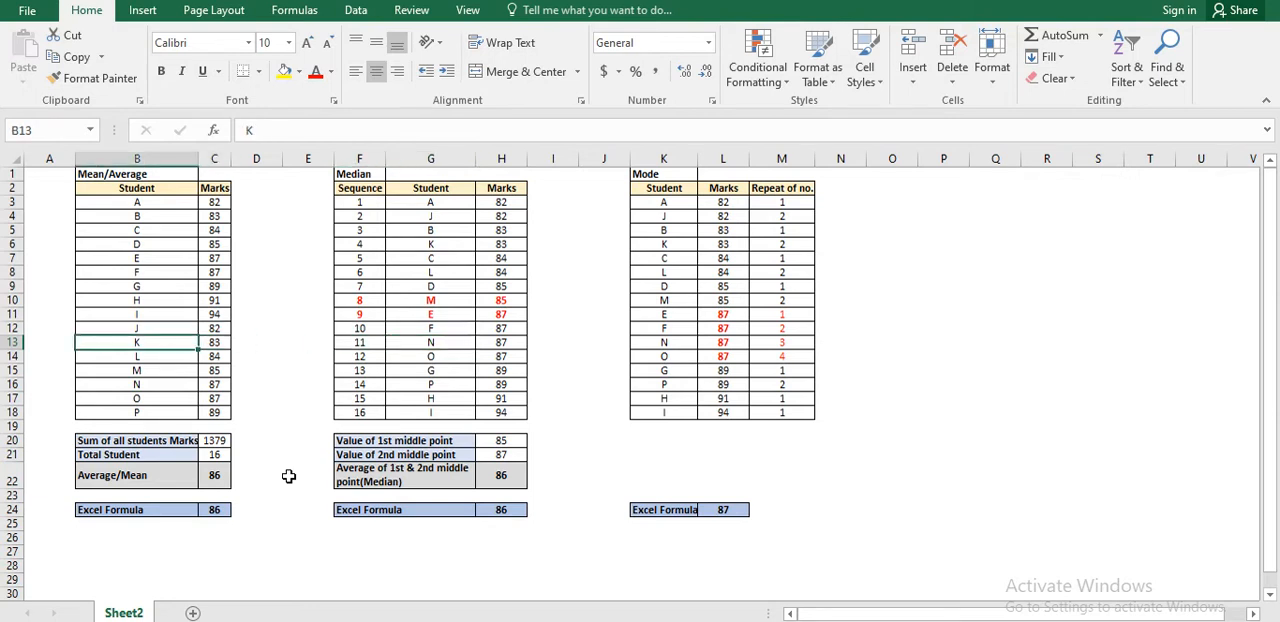
{"action": "key", "text": "Right"}
{"action": "key", "text": "ctrl+Up"}
{"action": "key", "text": "Down"}
{"action": "key", "text": "ctrl+shift+Down"}
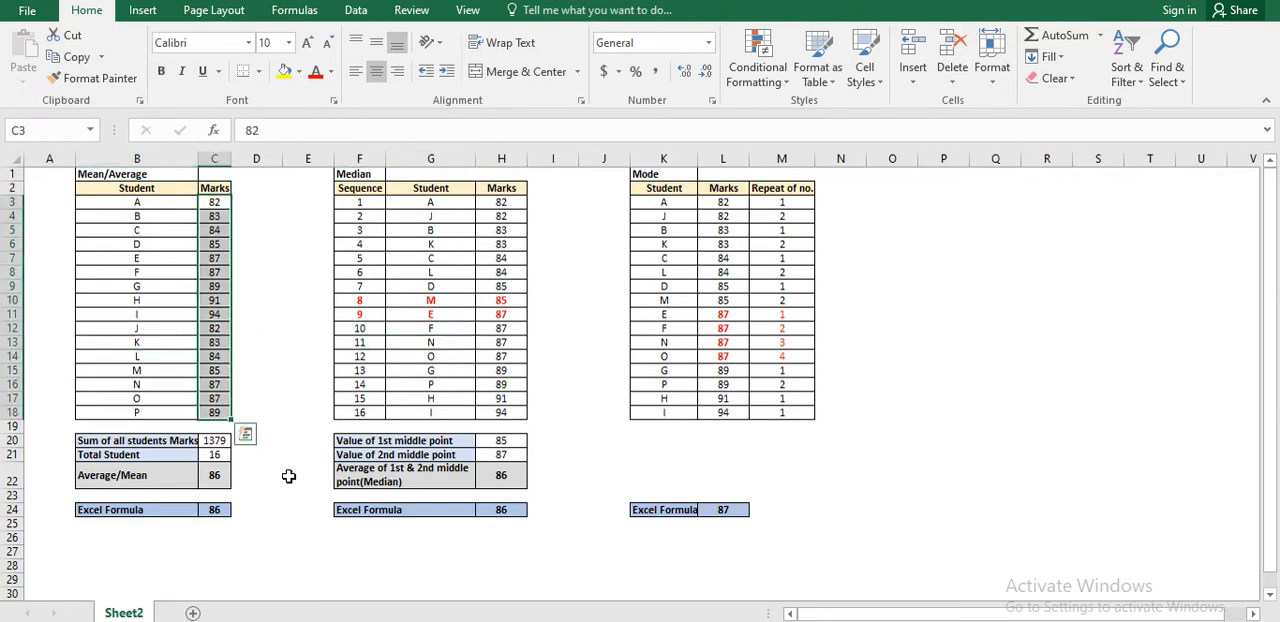
Go to the first student's mark in the Median table to examine how the marks are ordered.
{"action": "key", "text": "Right"}
{"action": "key", "text": "Right"}
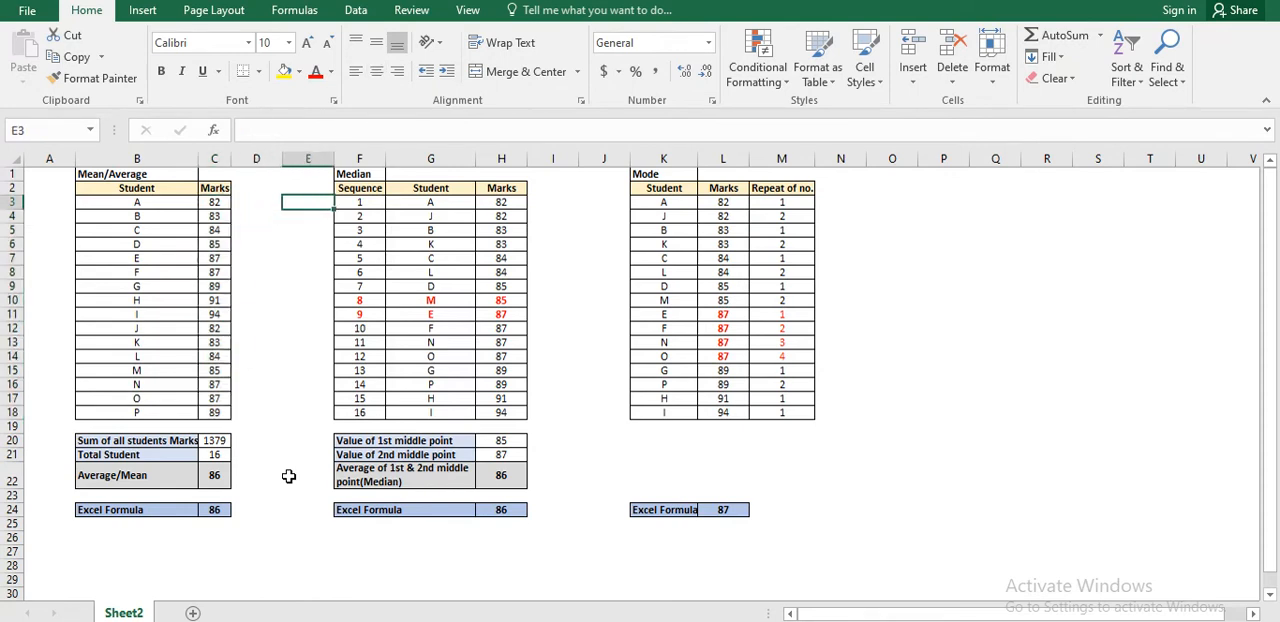
{"action": "key", "text": "Right"}
{"action": "key", "text": "Right"}
{"action": "key", "text": "Right"}
{"action": "key", "text": "Up"}
{"action": "key", "text": "Down"}
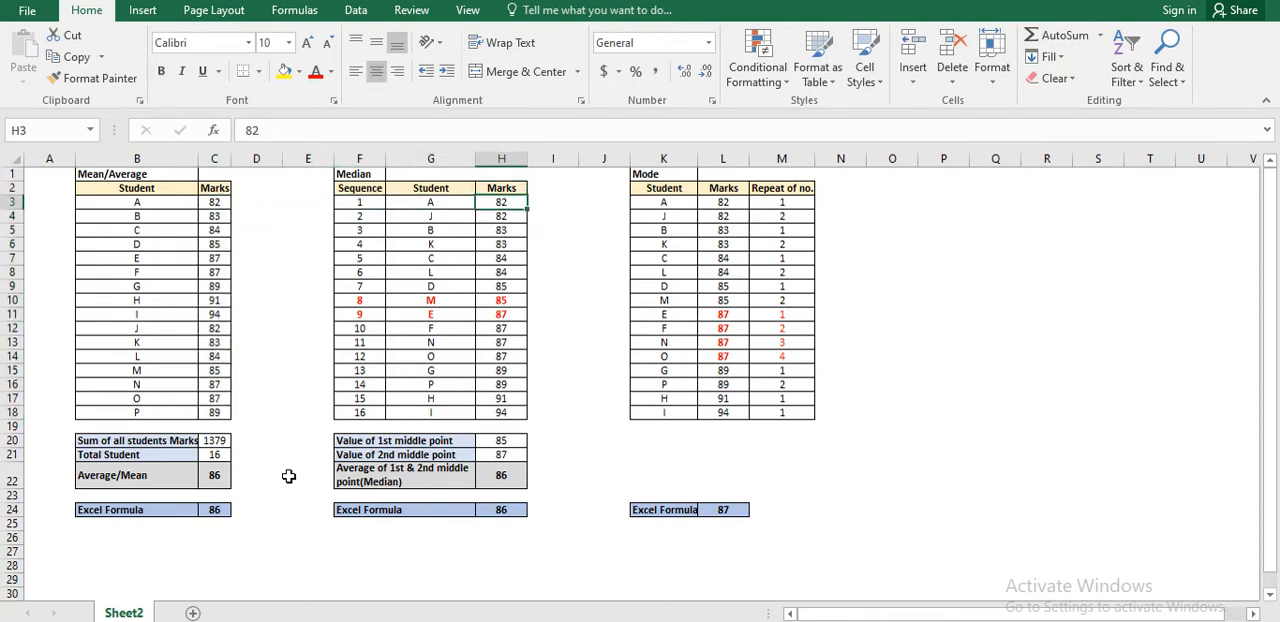
Open the Sort settings for the whole Median table including its headers, and dismiss them without sorting.
{"action": "key", "text": "Up"}
{"action": "key", "text": "Left"}
{"action": "key", "text": "Left"}
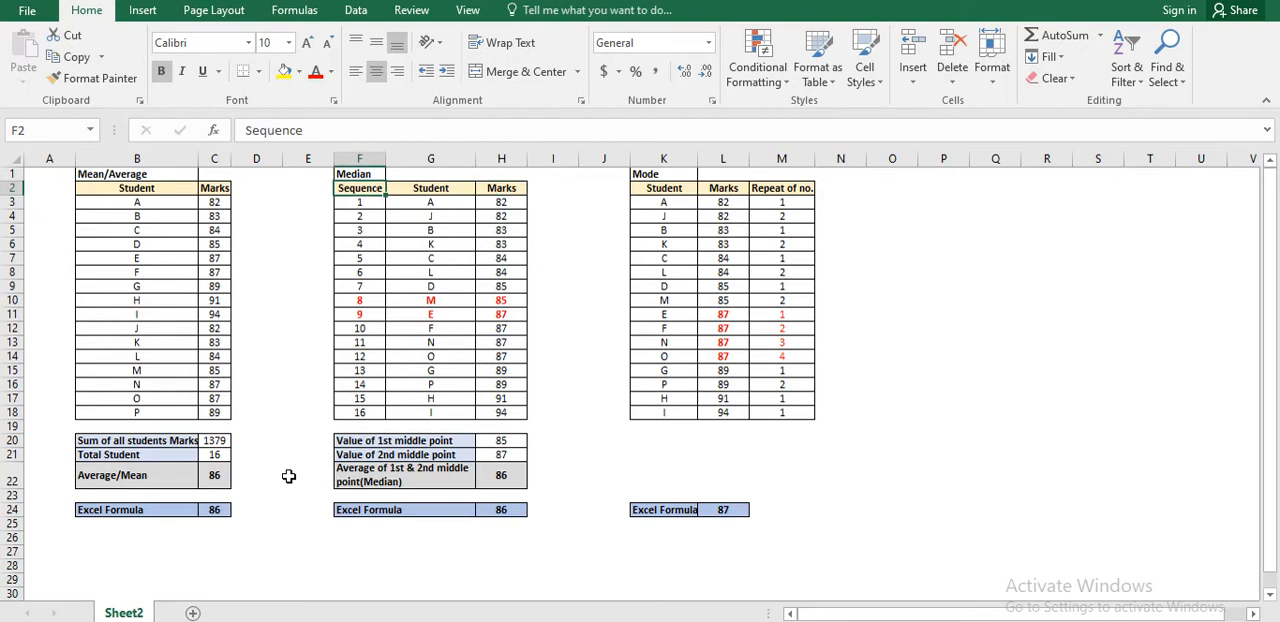
{"action": "key", "text": "shift+Right"}
{"action": "key", "text": "shift+Right"}
{"action": "key", "text": "ctrl+shift+Down"}
{"action": "key", "text": "alt+d"}
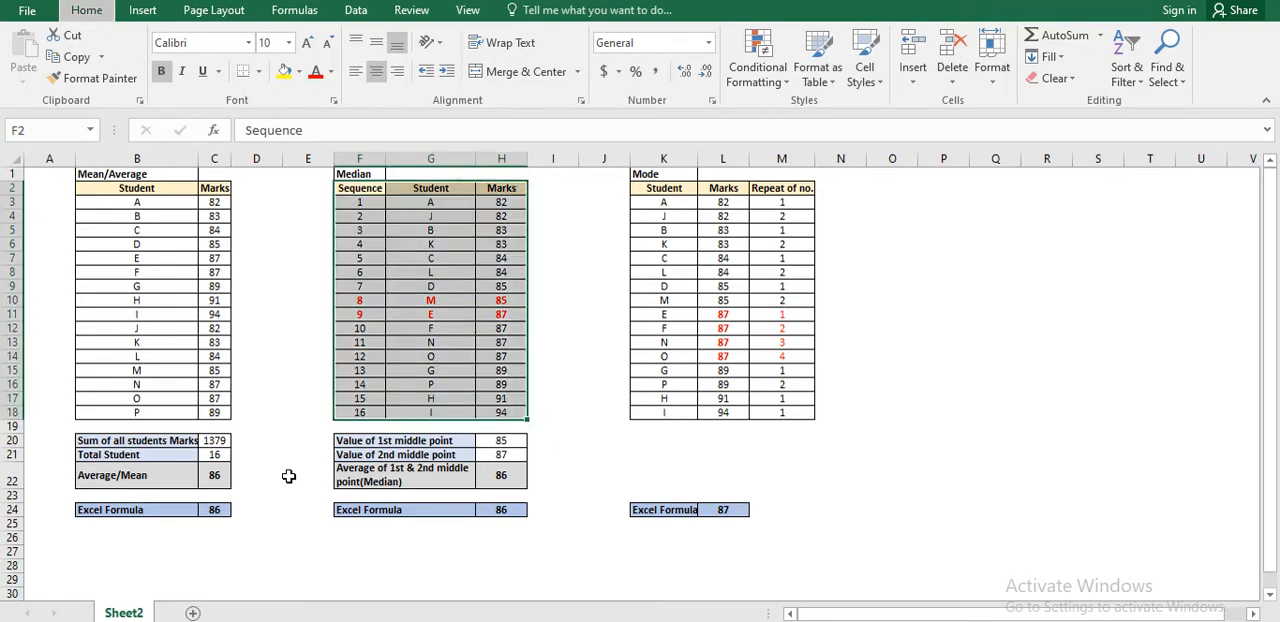
{"action": "key", "text": "s"}
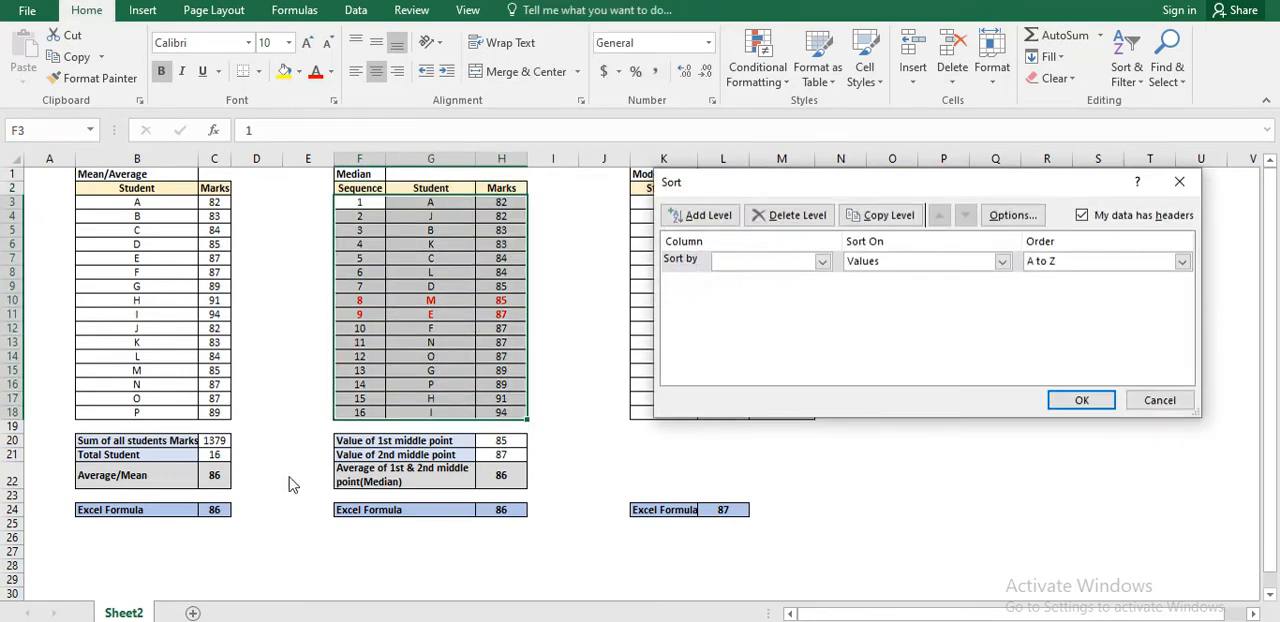
{"action": "key", "text": "Escape"}
{"action": "key", "text": "Down"}
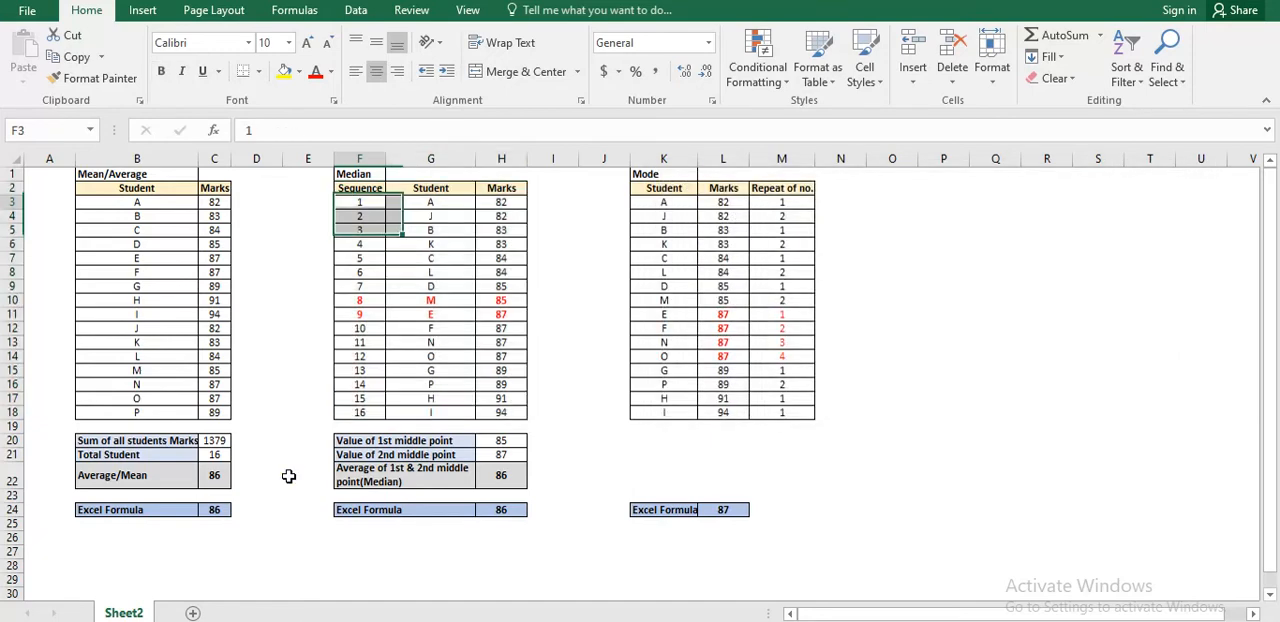
Look through the Median table's marks from first to last to examine their order, and select them all.
{"action": "key", "text": "Right"}
{"action": "key", "text": "Right"}
{"action": "key", "text": "Down"}
{"action": "key", "text": "Down"}
{"action": "key", "text": "Down"}
{"action": "key", "text": "Down"}
{"action": "key", "text": "Down"}
{"action": "key", "text": "Down"}
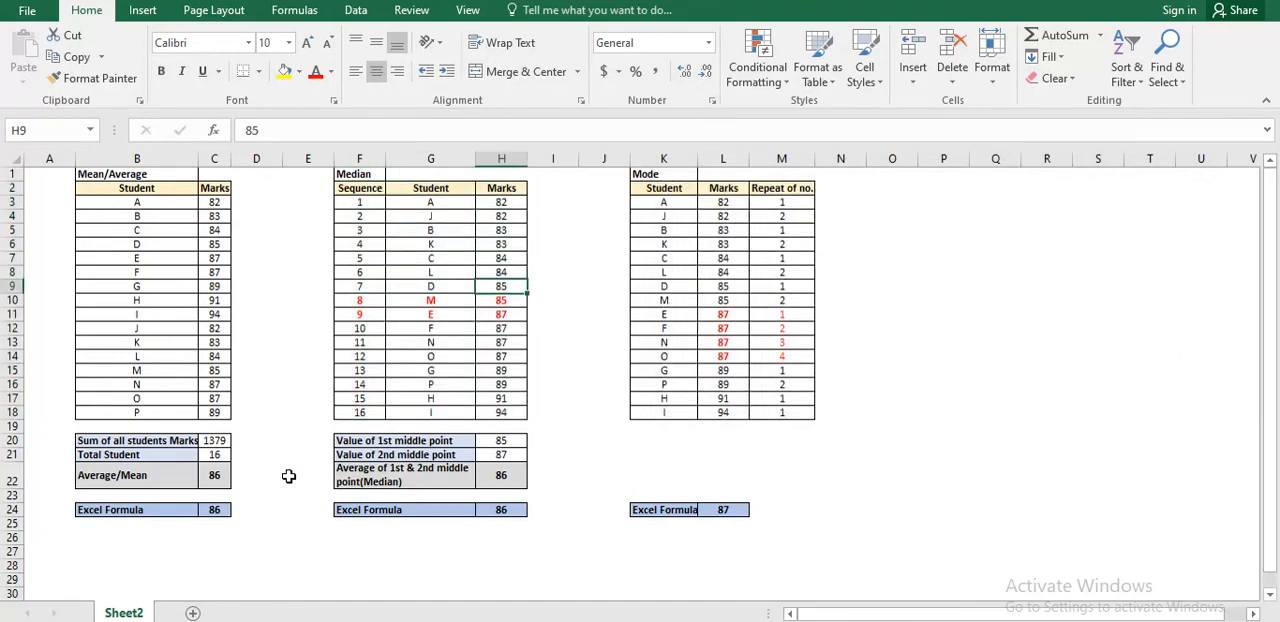
{"action": "key", "text": "ctrl+Down"}
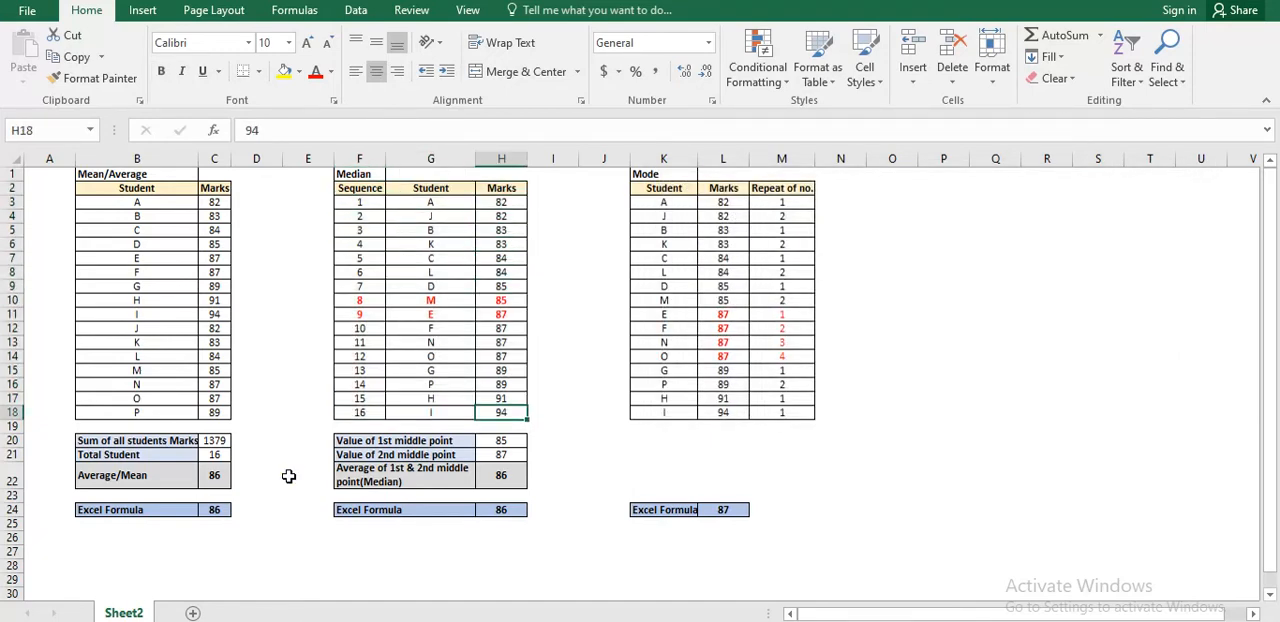
{"action": "key", "text": "ctrl+Up"}
{"action": "key", "text": "Down"}
{"action": "key", "text": "ctrl+shift+Down"}
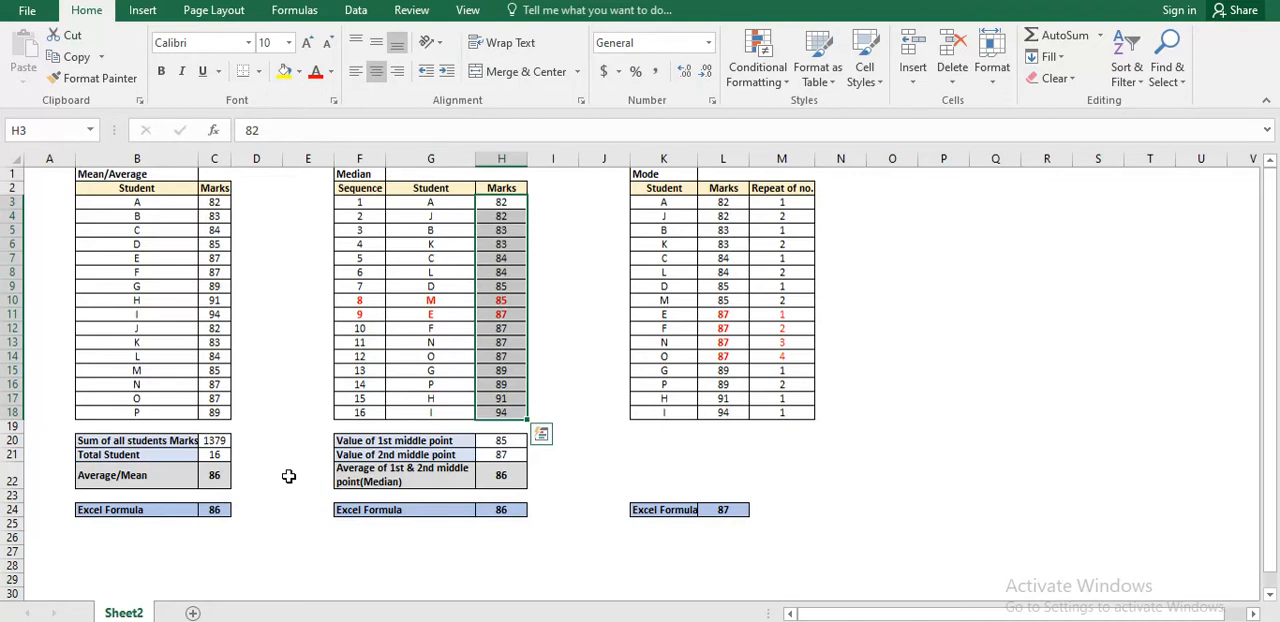
Select the two middle marks in the Median table, at sequence 8 and 9.
{"action": "key", "text": "Down"}
{"action": "key", "text": "Down"}
{"action": "key", "text": "Down"}
{"action": "key", "text": "Down"}
{"action": "key", "text": "Down"}
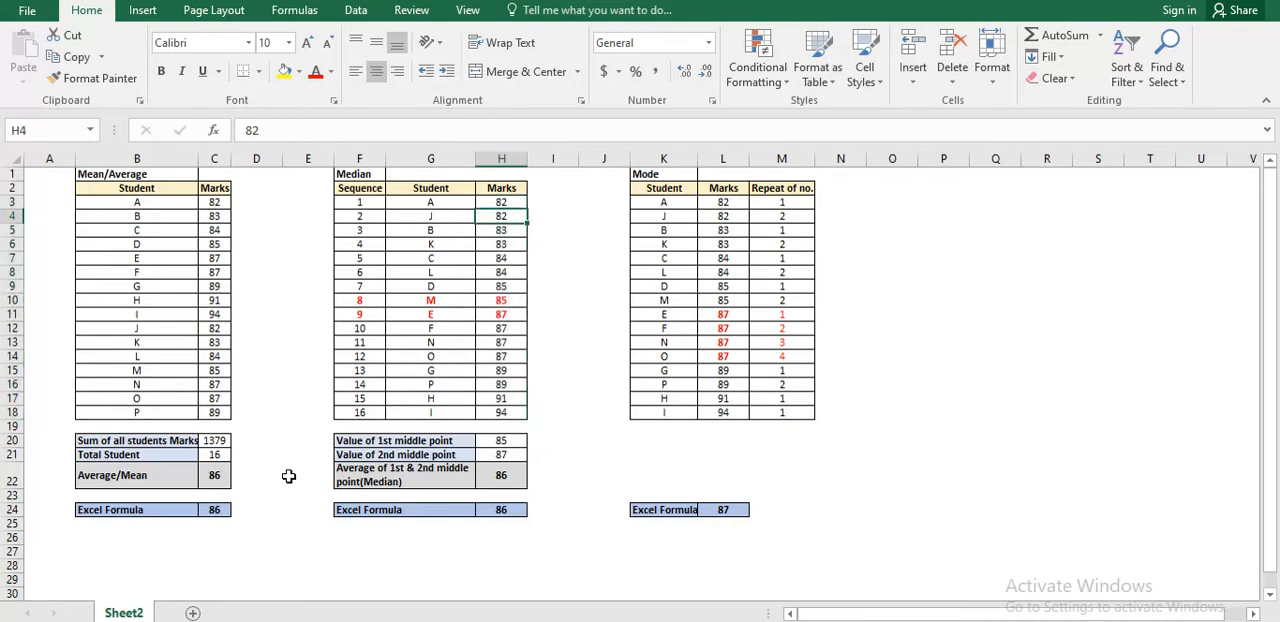
{"action": "key", "text": "Down"}
{"action": "key", "text": "Down"}
{"action": "key", "text": "Down"}
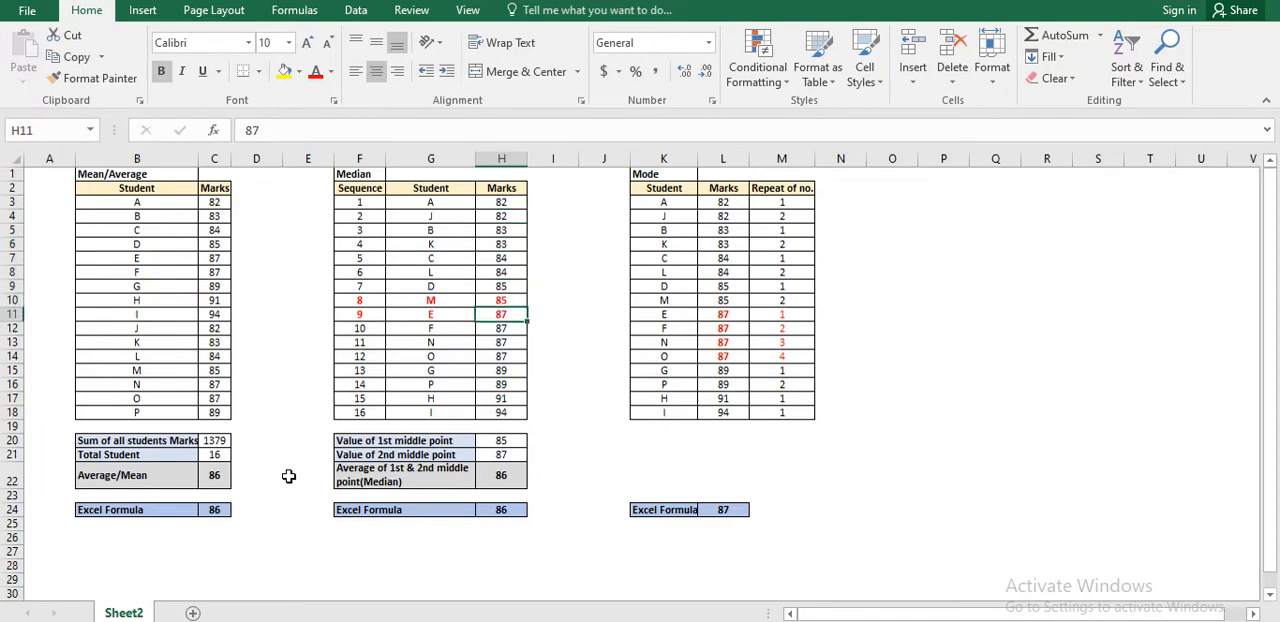
{"action": "key", "text": "shift+Up"}
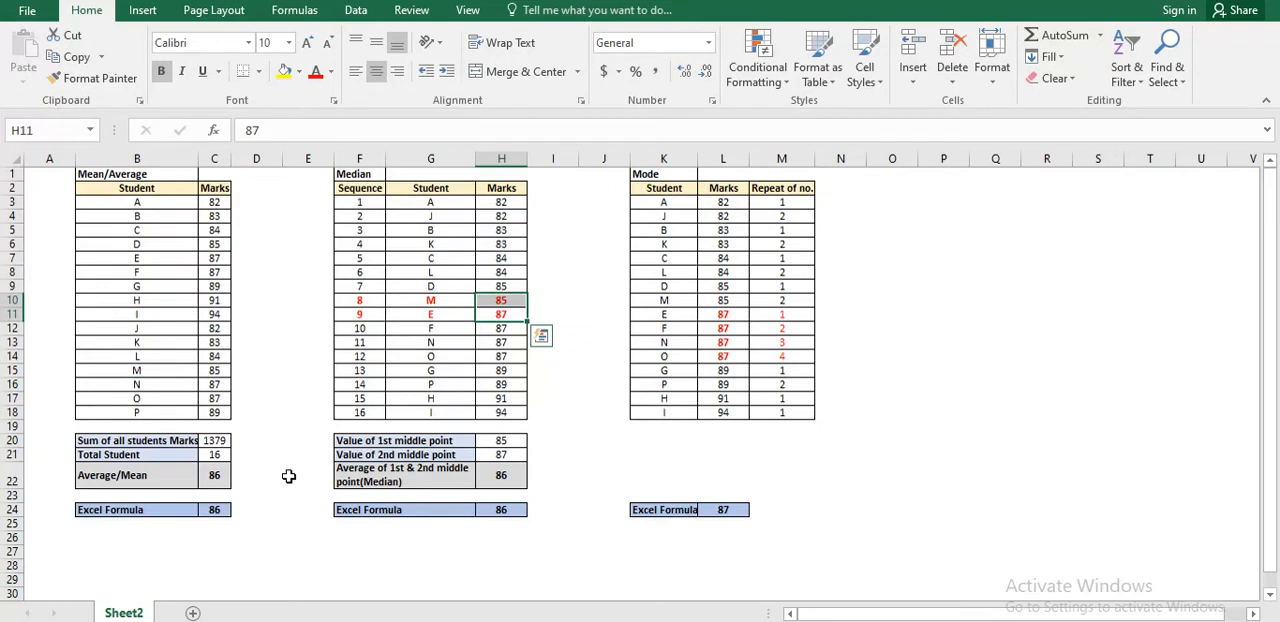
Select the full range of marks in the Median table again and look down the first few of them.
{"action": "key", "text": "ctrl+Up"}
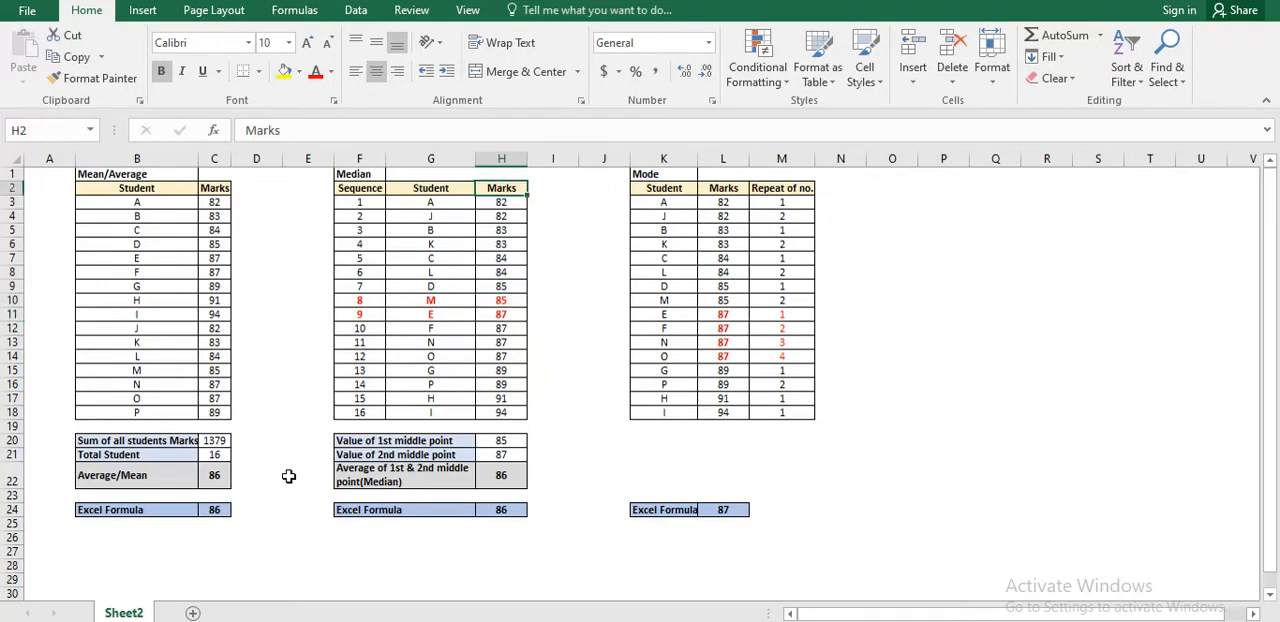
{"action": "key", "text": "Down"}
{"action": "key", "text": "ctrl+shift+Down"}
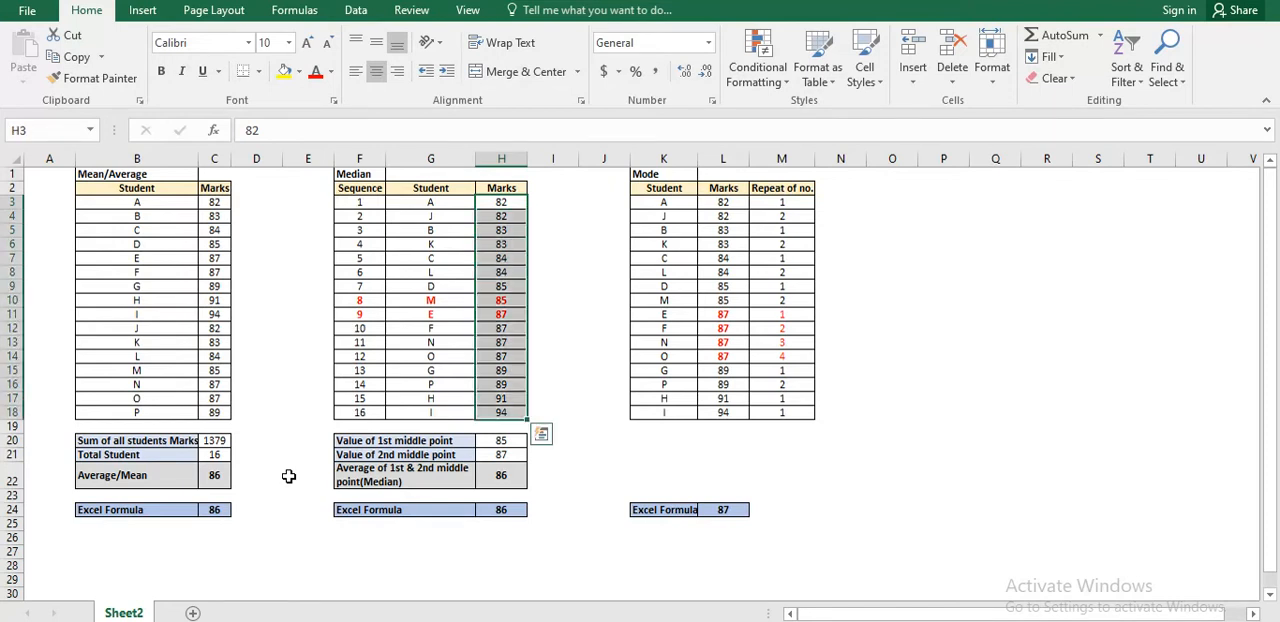
{"action": "key", "text": "Down"}
{"action": "key", "text": "Down"}
{"action": "key", "text": "Down"}
{"action": "key", "text": "Down"}
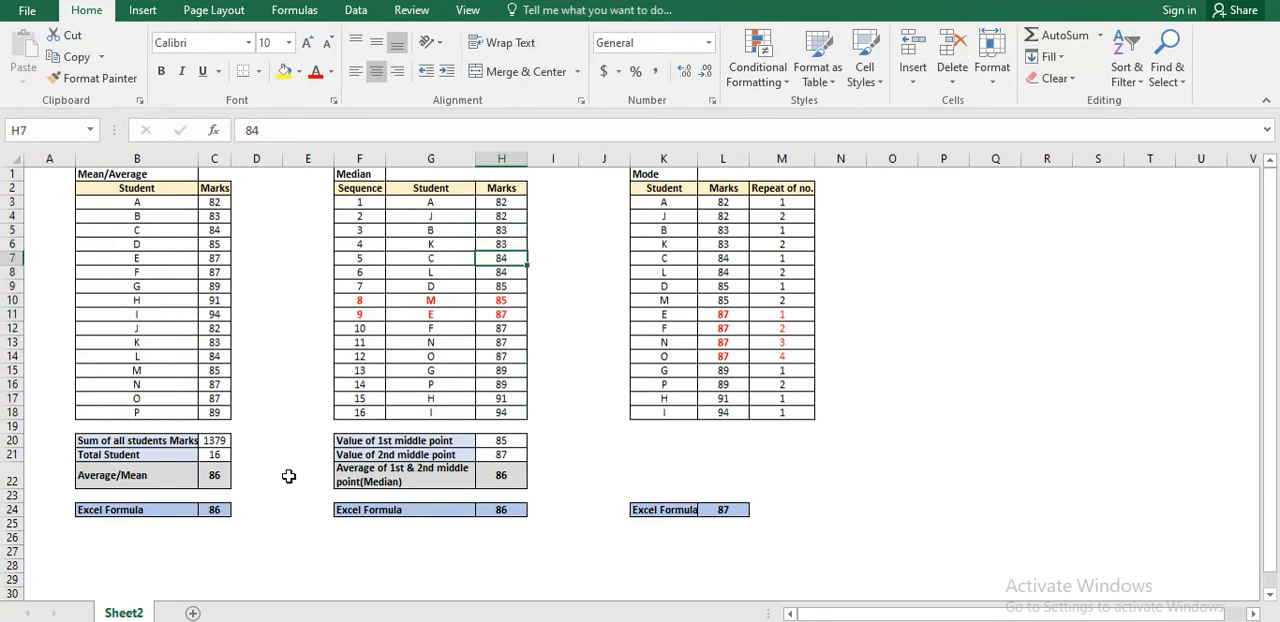
Select the first five marks in the Median table, and single out student B's mark as their middle value.
{"action": "key", "text": "Up"}
{"action": "key", "text": "Up"}
{"action": "key", "text": "Up"}
{"action": "key", "text": "Up"}
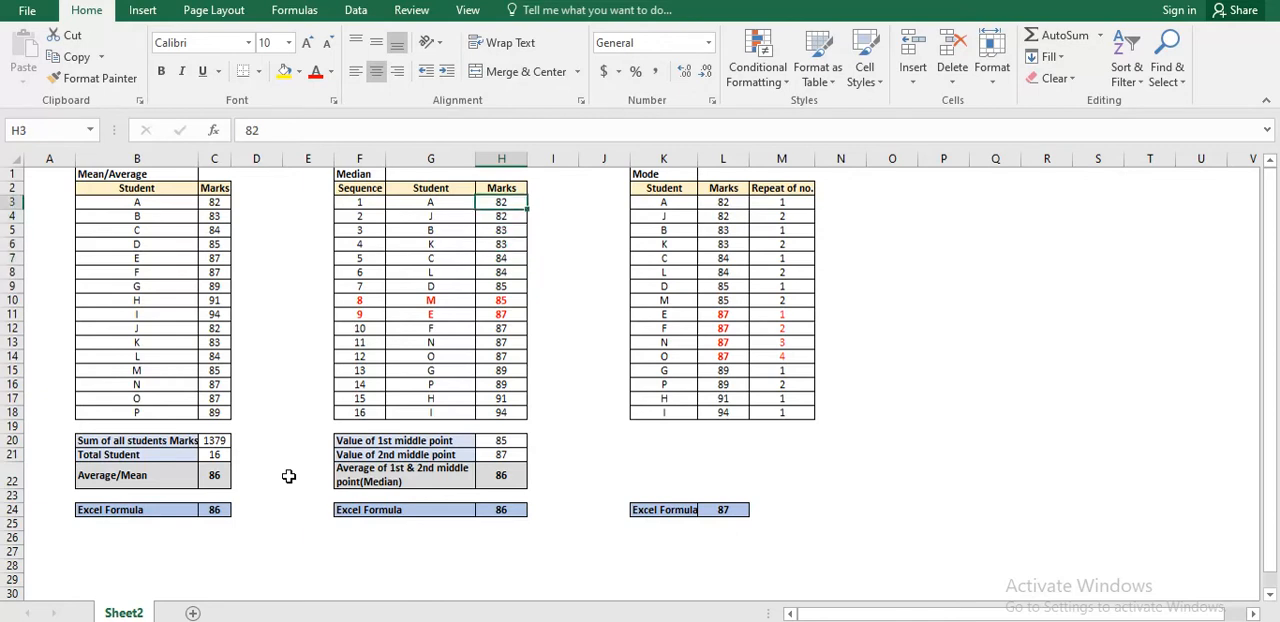
{"action": "key", "text": "shift+Down"}
{"action": "key", "text": "shift+Down"}
{"action": "key", "text": "shift+Down"}
{"action": "key", "text": "shift+Down"}
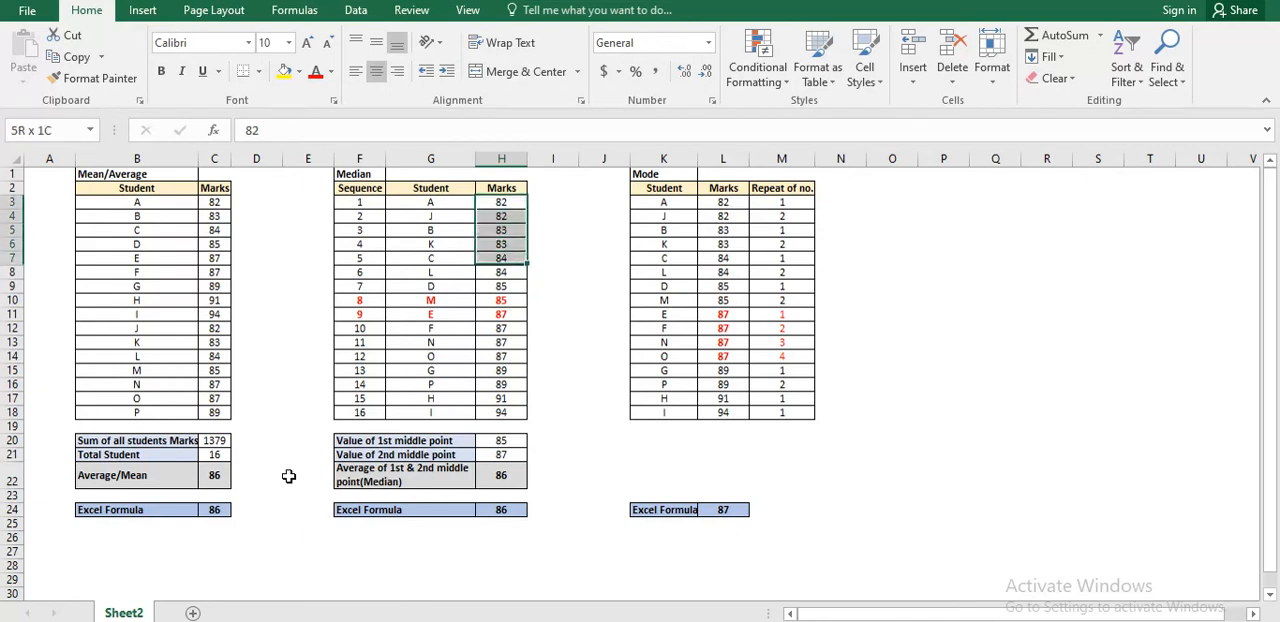
{"action": "left_click", "coordinate": [506, 230], "text": "ctrl"}
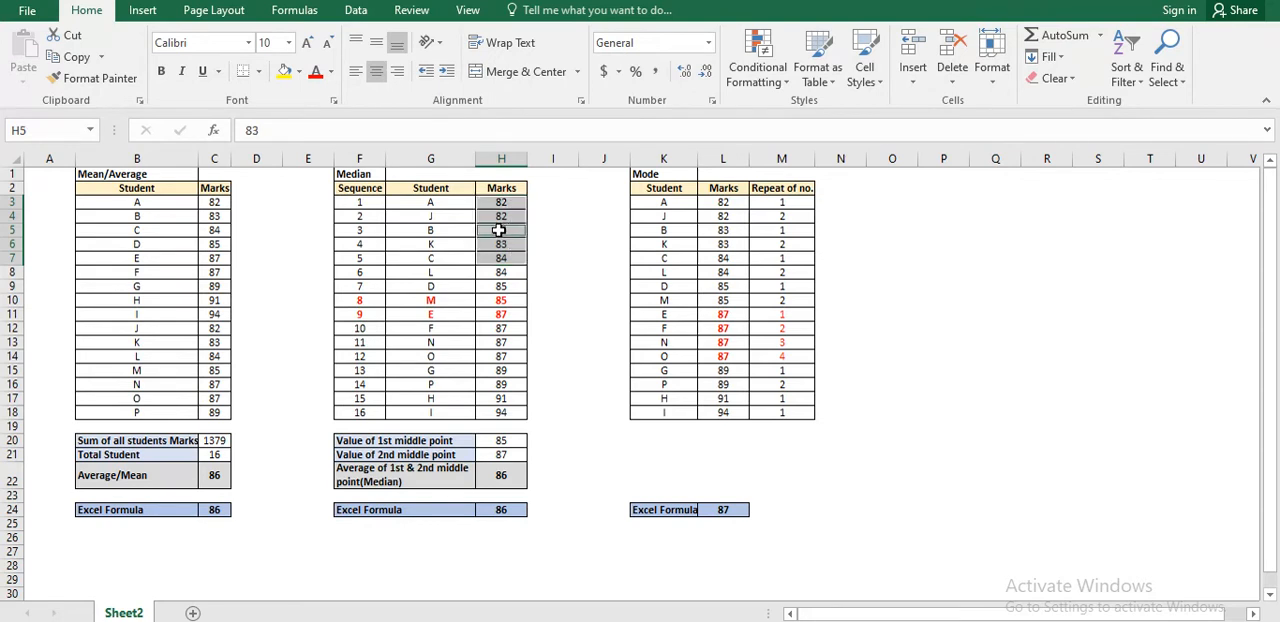
{"action": "left_click", "coordinate": [502, 230]}
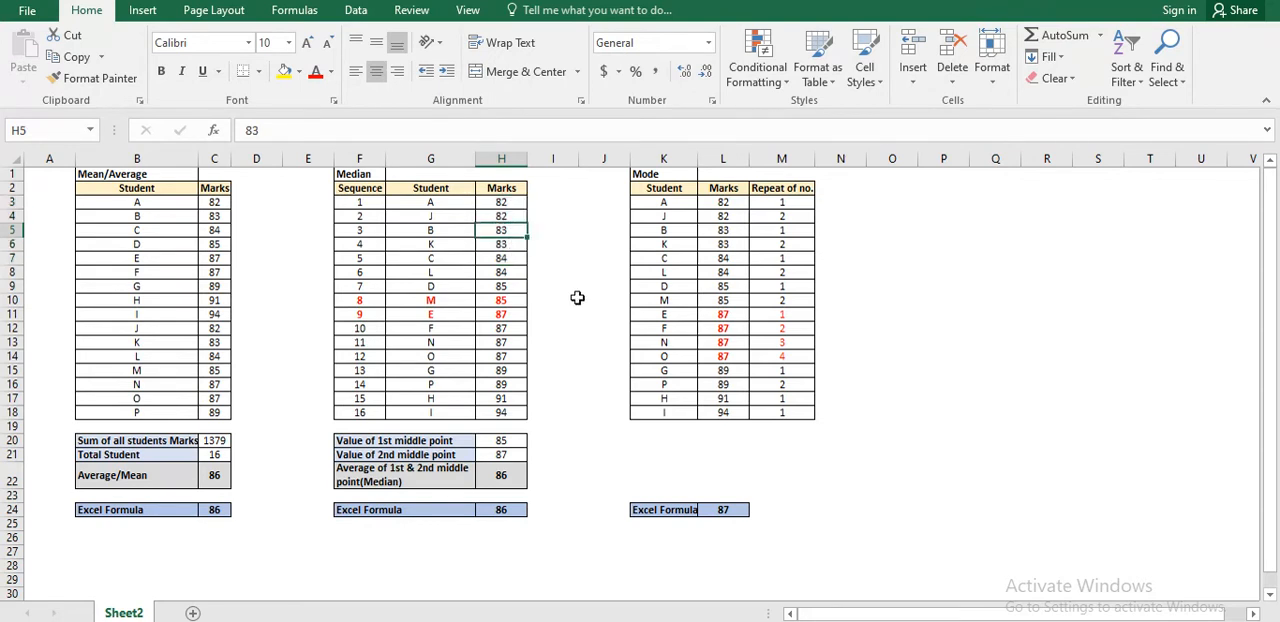
Select all the marks in the Median table, and single out the middle pair belonging to students M and E.
{"action": "key", "text": "Up"}
{"action": "key", "text": "Up"}
{"action": "key", "text": "ctrl+shift+Down"}
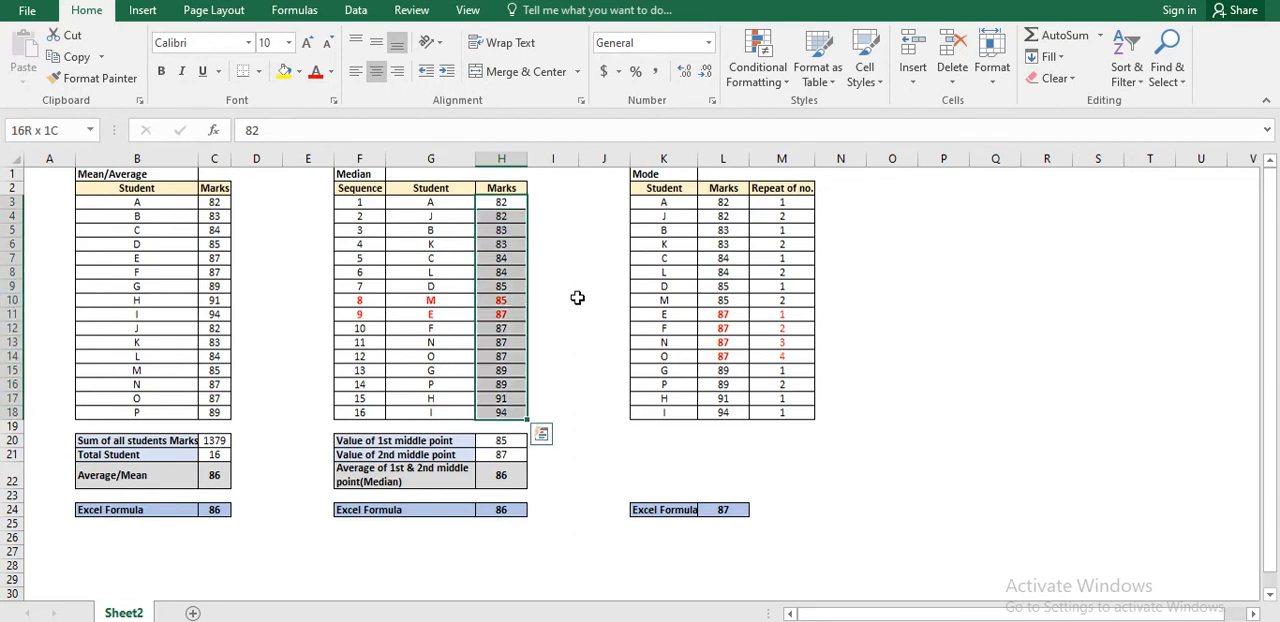
{"action": "key", "text": "Down"}
{"action": "key", "text": "Down"}
{"action": "key", "text": "Down"}
{"action": "key", "text": "Down"}
{"action": "key", "text": "Down"}
{"action": "key", "text": "Down"}
{"action": "key", "text": "Down"}
{"action": "key", "text": "Down"}
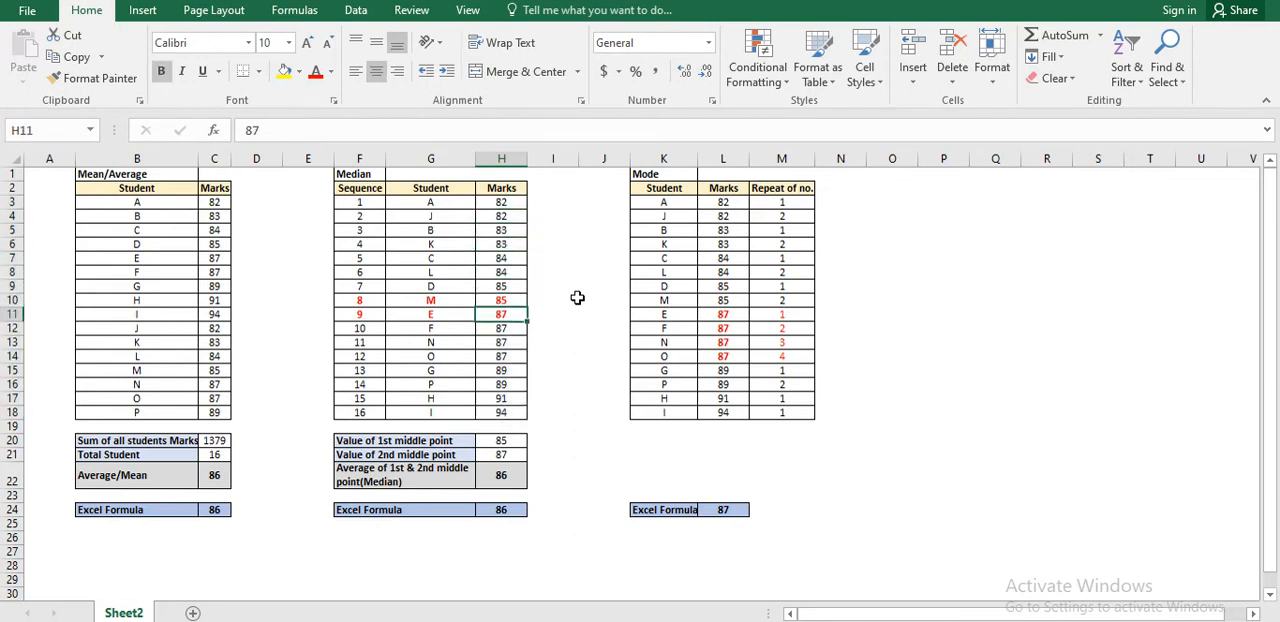
{"action": "key", "text": "shift+Up"}
Trace the middle marks to the "Average of 1st & 2nd middle point(Median)" result and inspect its formula.
{"action": "key", "text": "Down"}
{"action": "key", "text": "Down"}
{"action": "key", "text": "Down"}
{"action": "key", "text": "Down"}
{"action": "key", "text": "Down"}
{"action": "key", "text": "Down"}
{"action": "key", "text": "Down"}
{"action": "key", "text": "Down"}
{"action": "key", "text": "Down"}
{"action": "key", "text": "Down"}
{"action": "key", "text": "Down"}
{"action": "key", "text": "Down"}
{"action": "key", "text": "Down"}
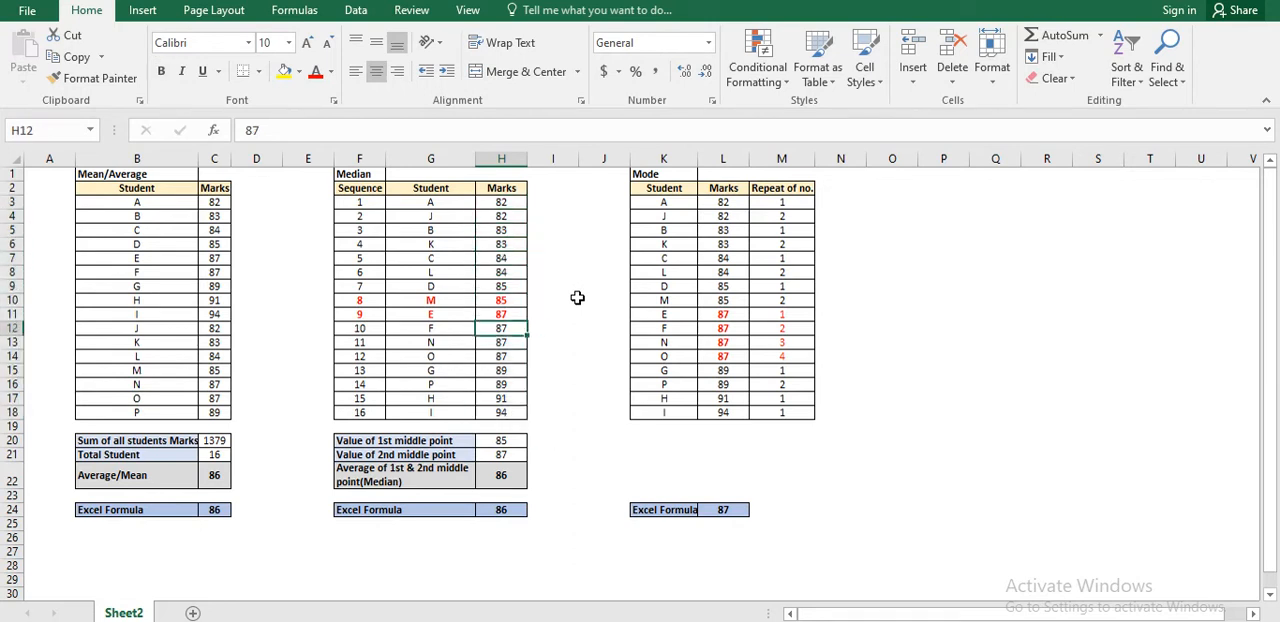
{"action": "key", "text": "Up"}
{"action": "key", "text": "Up"}
{"action": "key", "text": "Up"}
{"action": "key", "text": "Up"}
{"action": "key", "text": "Up"}
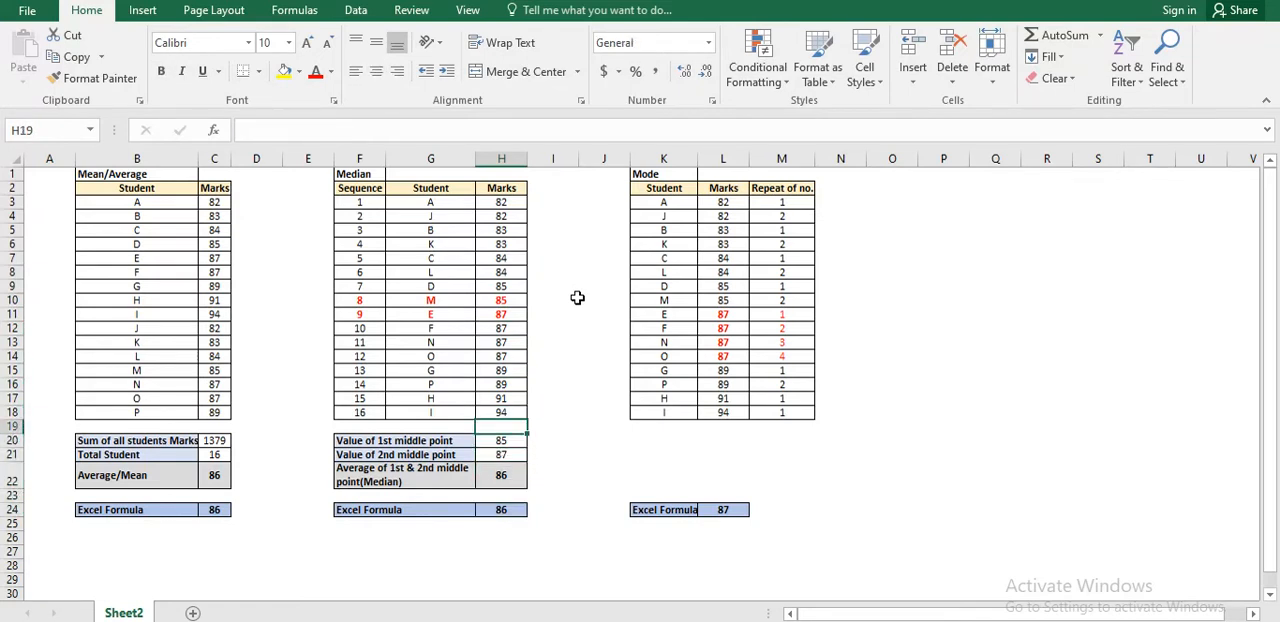
{"action": "left_click", "coordinate": [515, 300]}
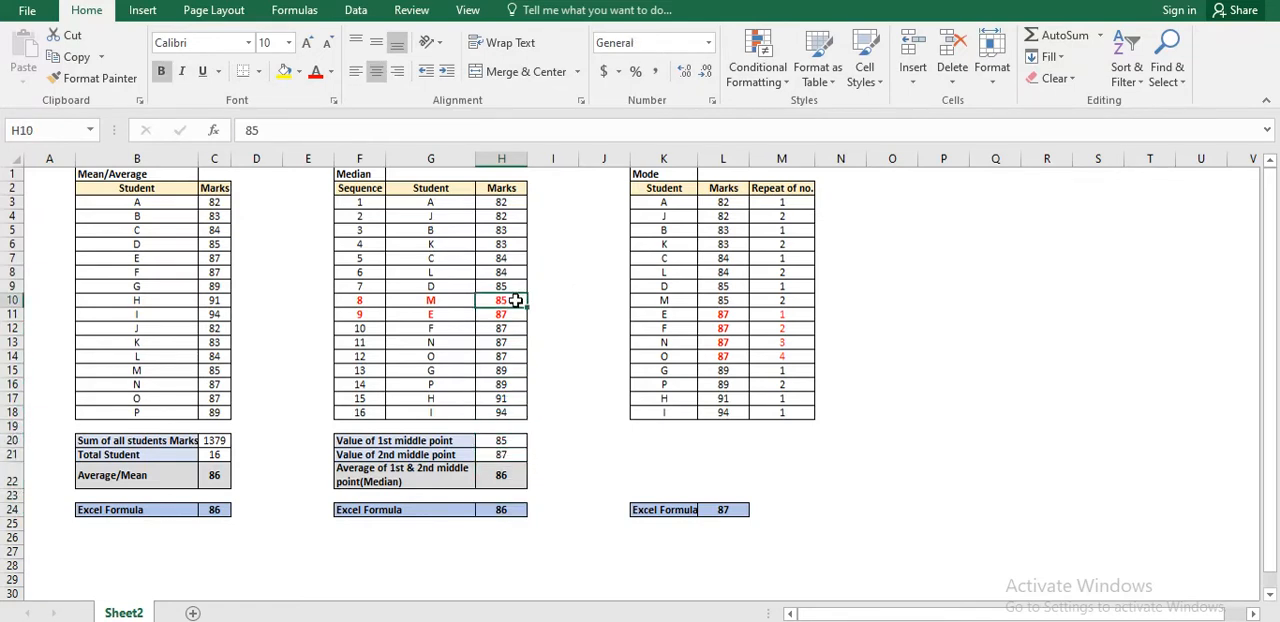
{"action": "key", "text": "Down"}
{"action": "key", "text": "Down"}
{"action": "key", "text": "Down"}
{"action": "key", "text": "Down"}
{"action": "key", "text": "Down"}
{"action": "key", "text": "Down"}
{"action": "key", "text": "Down"}
{"action": "key", "text": "Down"}
{"action": "key", "text": "Down"}
{"action": "key", "text": "Down"}
{"action": "key", "text": "Down"}
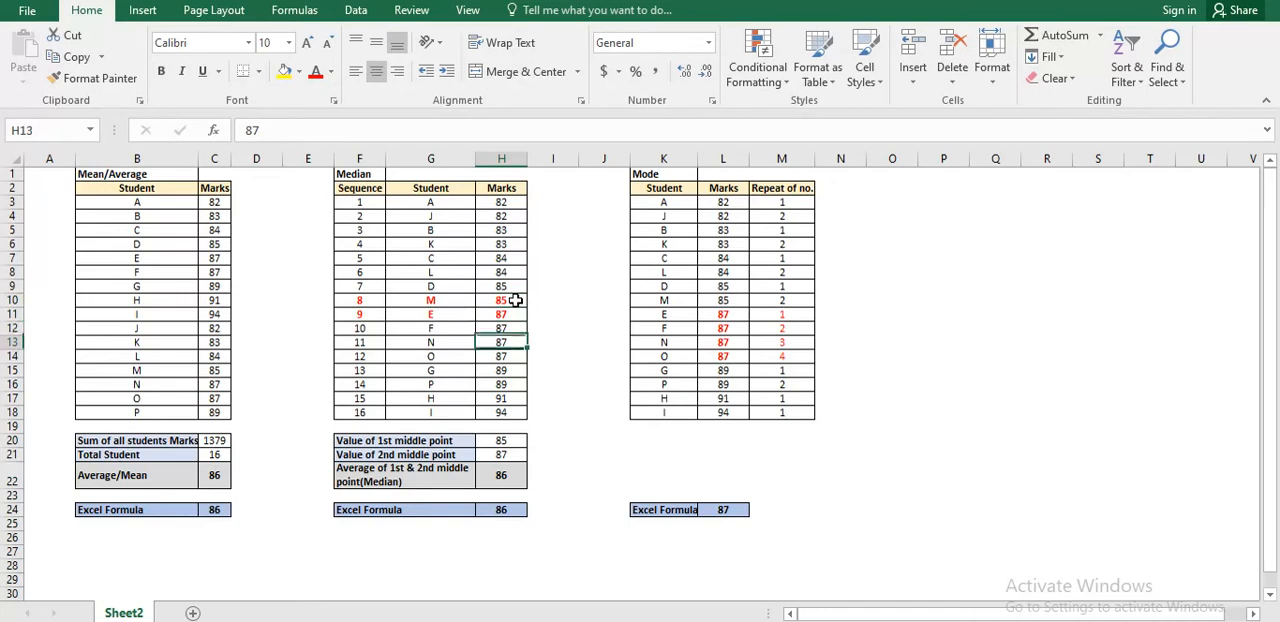
{"action": "key", "text": "Down"}
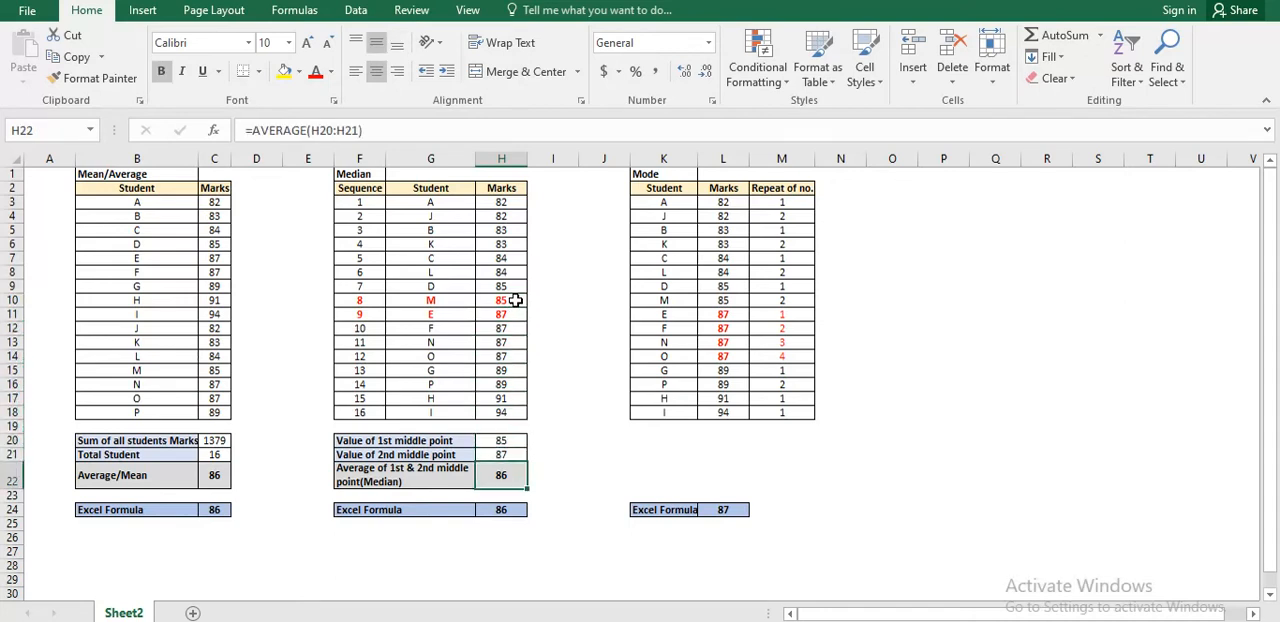
{"action": "left_click", "coordinate": [515, 300]}
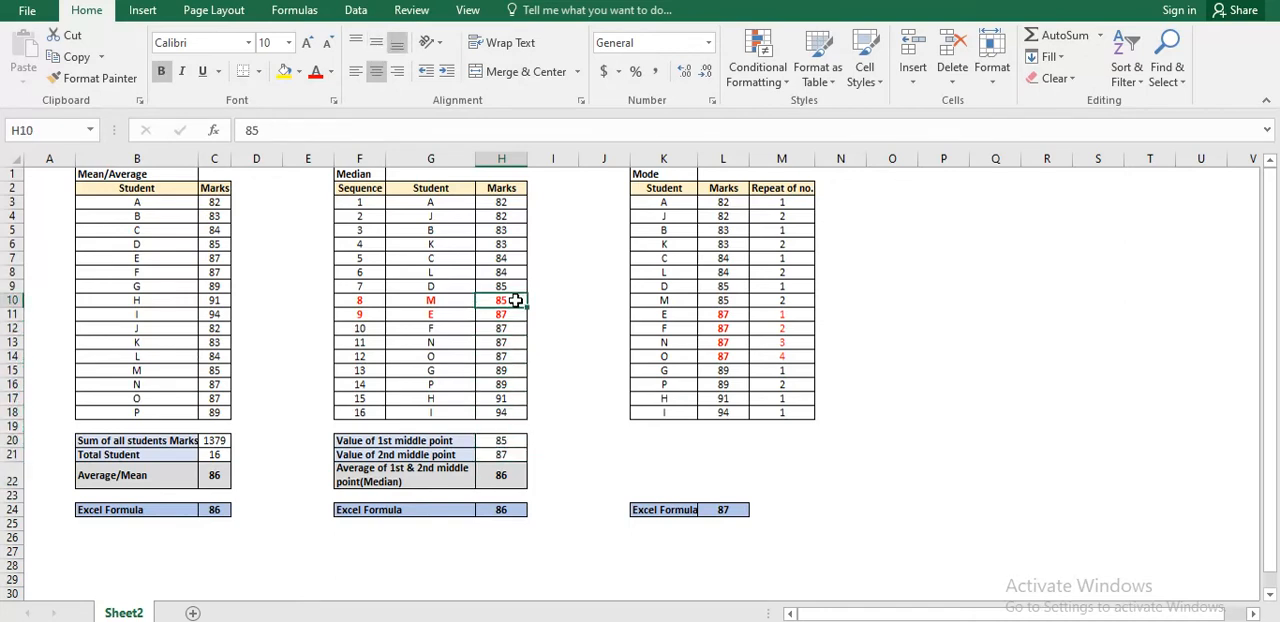
{"action": "left_click", "coordinate": [498, 473]}
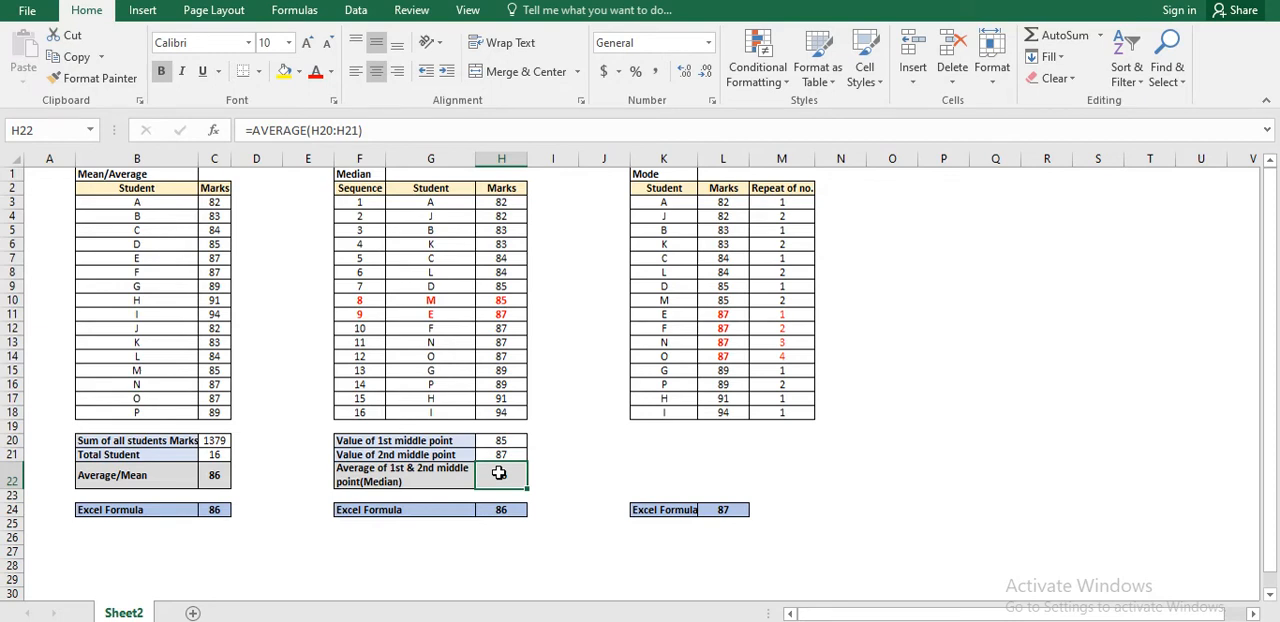
Inspect the range used by the MEDIAN formula in the Median table's Excel Formula row, and compare it with the manual median.
{"action": "key", "text": "Down"}
{"action": "key", "text": "Down"}
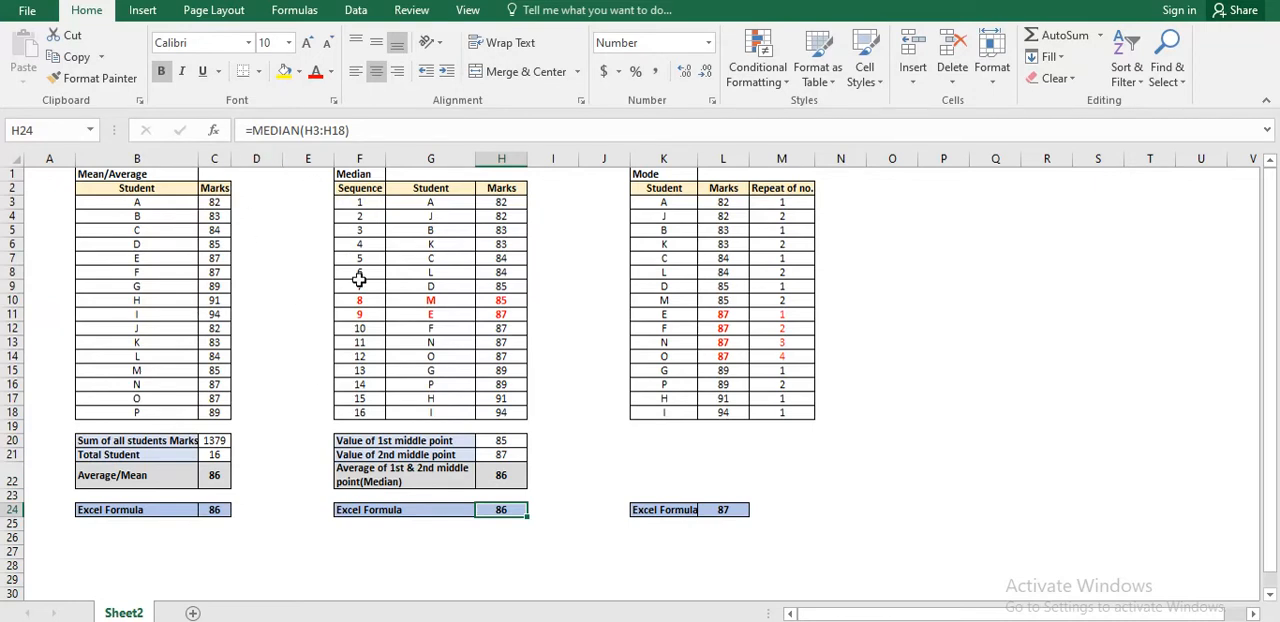
{"action": "key", "text": "F2"}
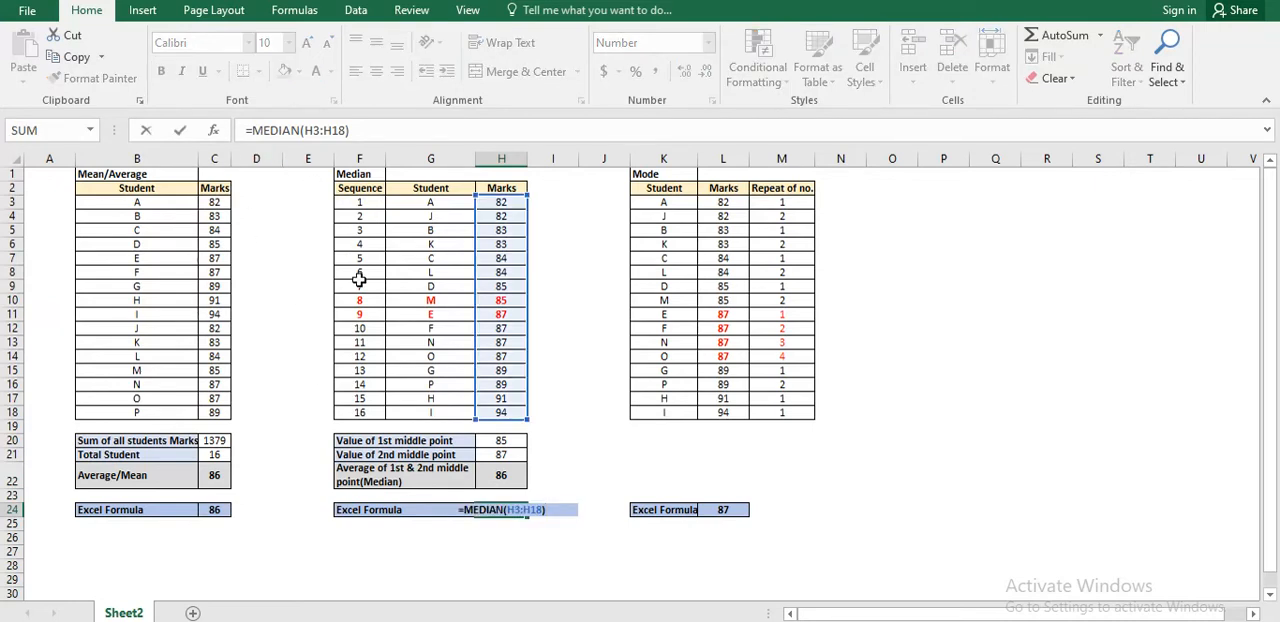
{"action": "key", "text": "Return"}
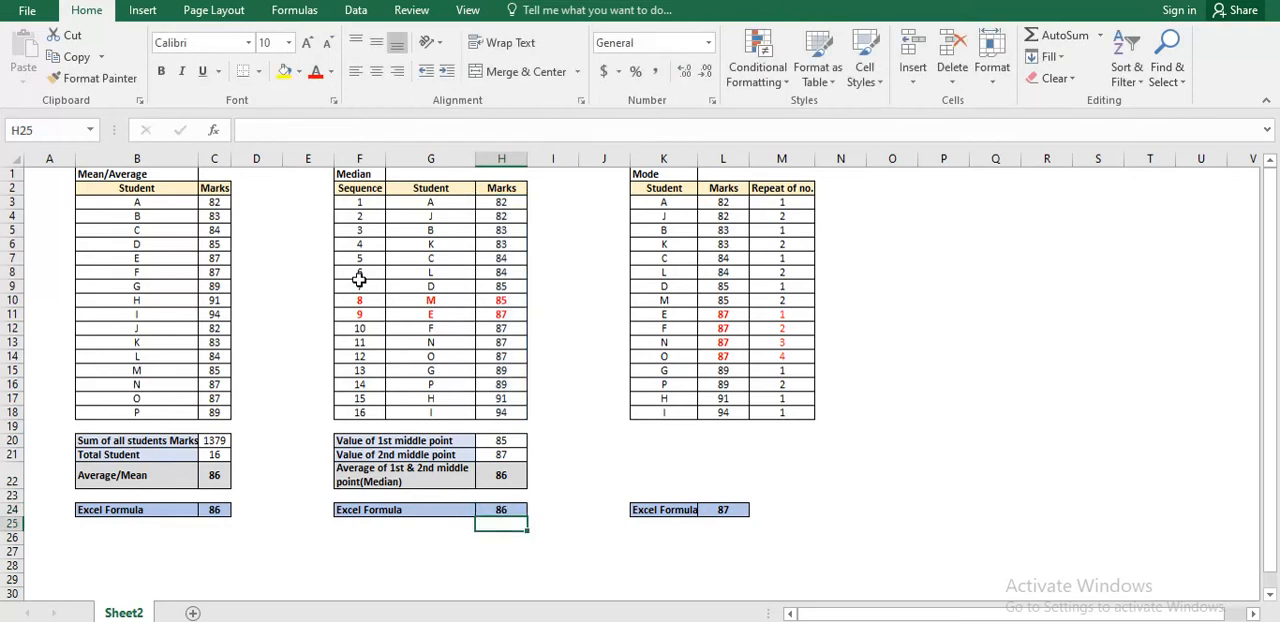
{"action": "key", "text": "Up"}
{"action": "key", "text": "Up"}
{"action": "key", "text": "Up"}
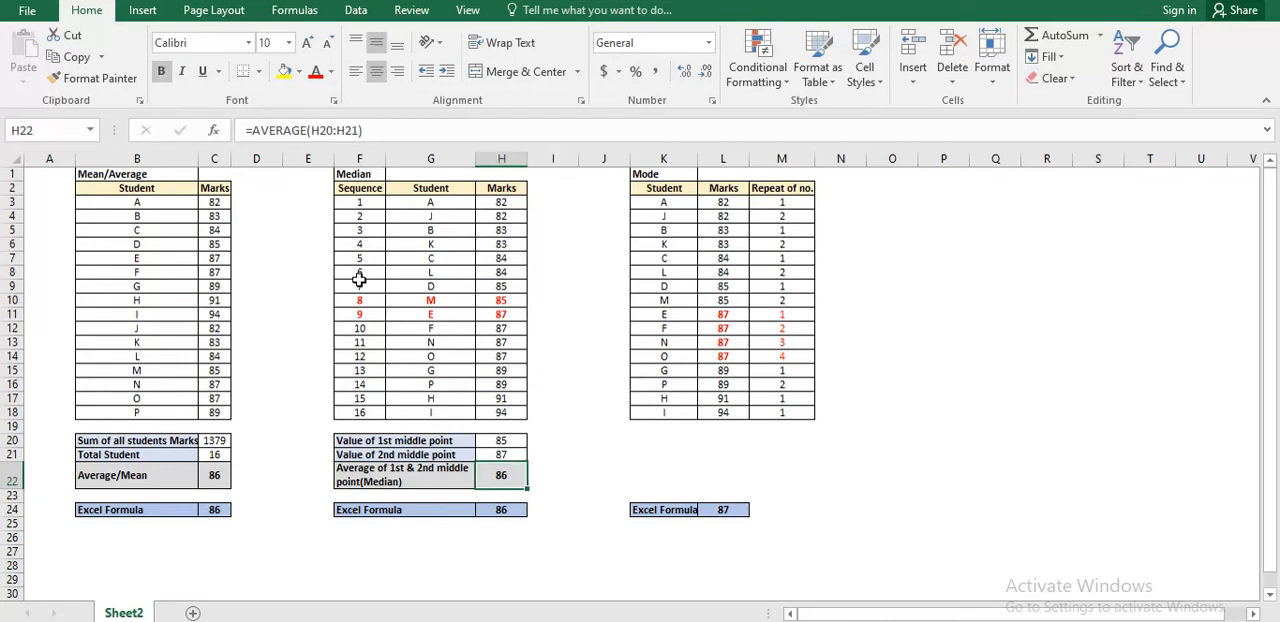
Return to the start of the Median table's marks and go across to the Mode table's student list.
{"action": "key", "text": "ctrl+Up"}
{"action": "key", "text": "ctrl+Up"}
{"action": "key", "text": "ctrl+Up"}
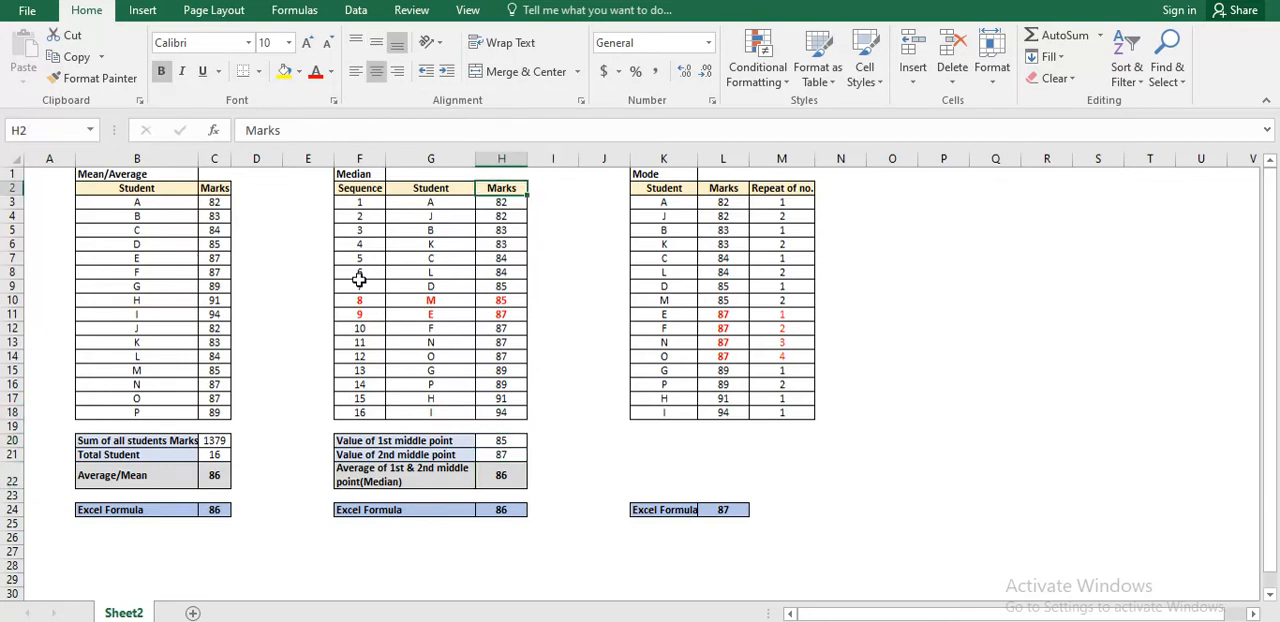
{"action": "key", "text": "Down"}
{"action": "key", "text": "Down"}
{"action": "key", "text": "Right"}
{"action": "key", "text": "Right"}
{"action": "key", "text": "Right"}
{"action": "key", "text": "Right"}
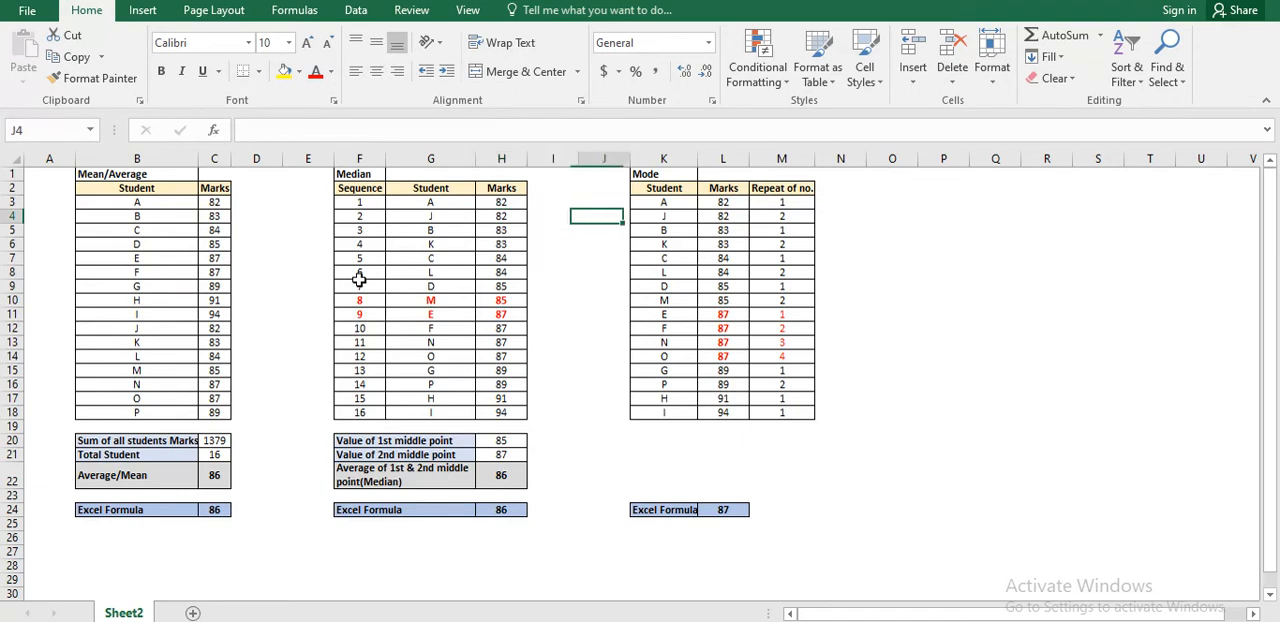
{"action": "key", "text": "Left"}
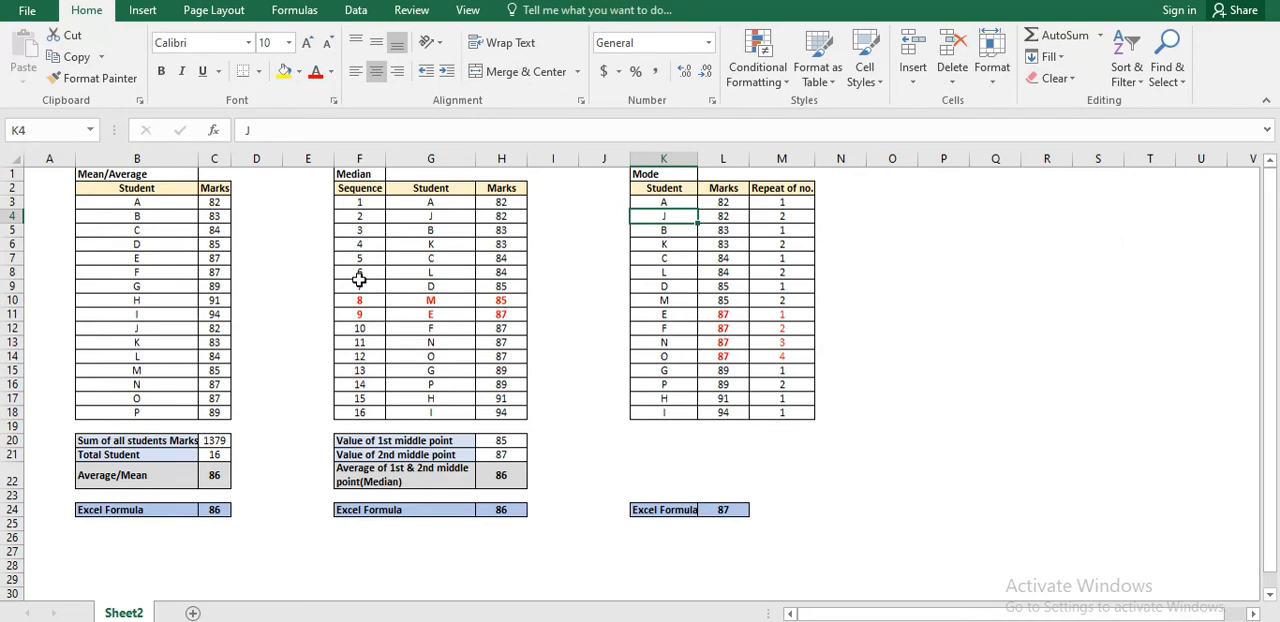
Examine the "Repeat of no." values in the Mode table, and go to student O's mark.
{"action": "key", "text": "Right"}
{"action": "key", "text": "Right"}
{"action": "key", "text": "Down"}
{"action": "key", "text": "Down"}
{"action": "key", "text": "Down"}
{"action": "key", "text": "Down"}
{"action": "key", "text": "Down"}
{"action": "key", "text": "Down"}
{"action": "key", "text": "Down"}
{"action": "key", "text": "Down"}
{"action": "key", "text": "Down"}
{"action": "key", "text": "Down"}
{"action": "key", "text": "Down"}
{"action": "key", "text": "Down"}
{"action": "key", "text": "Down"}
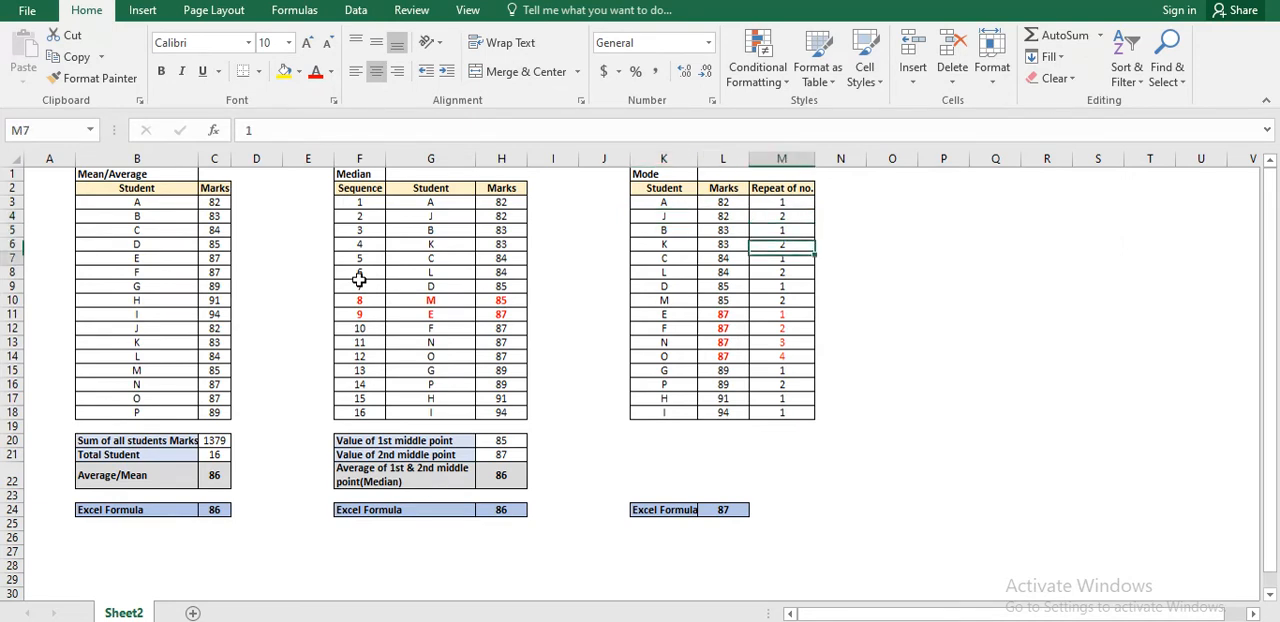
{"action": "key", "text": "Up"}
{"action": "key", "text": "Up"}
{"action": "key", "text": "Up"}
{"action": "key", "text": "Left"}
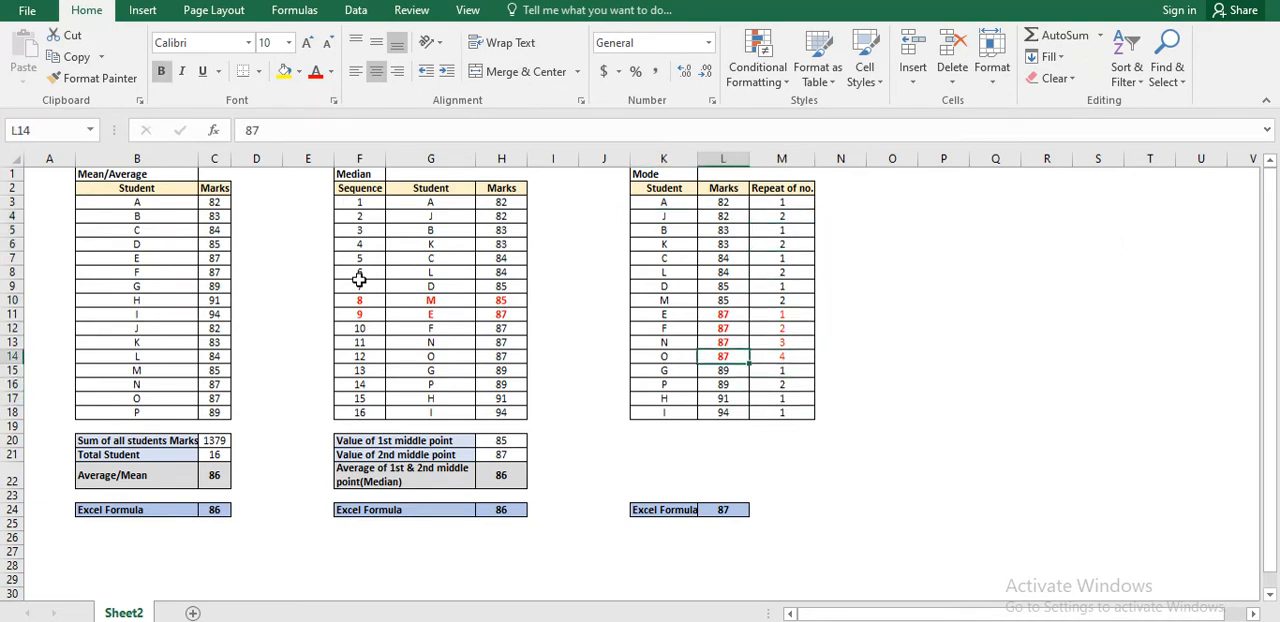
Highlight the marks of students E, F, N and O in the Mode table.
{"action": "key", "text": "shift+Up"}
{"action": "key", "text": "shift+Up"}
{"action": "key", "text": "shift+Up"}
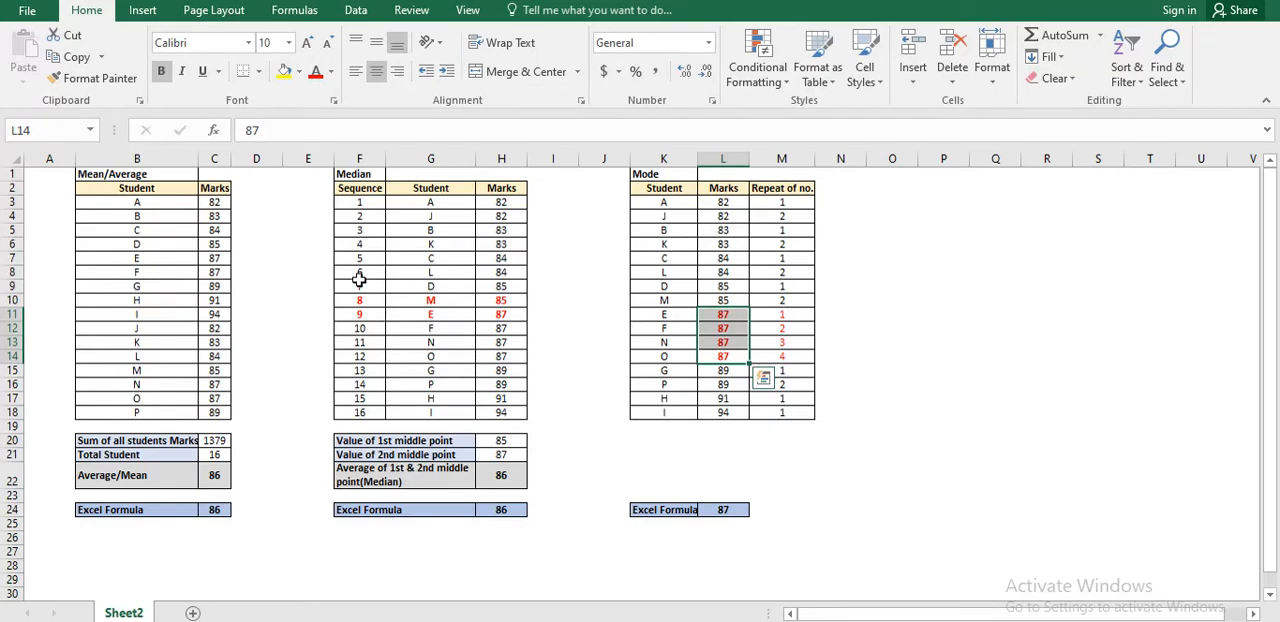
Highlight the Mode table's full list of marks from student A to student I, and return to the first mark.
{"action": "key", "text": "Escape"}
{"action": "key", "text": "ctrl+Up"}
{"action": "key", "text": "Down"}
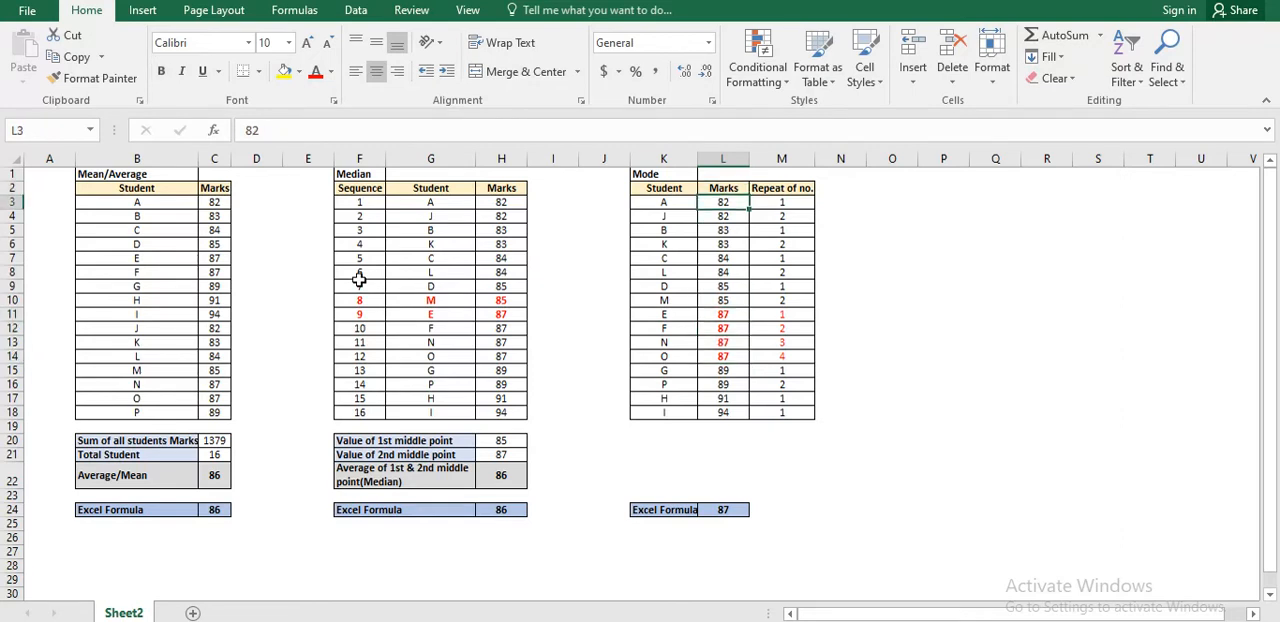
{"action": "key", "text": "ctrl+shift+Down"}
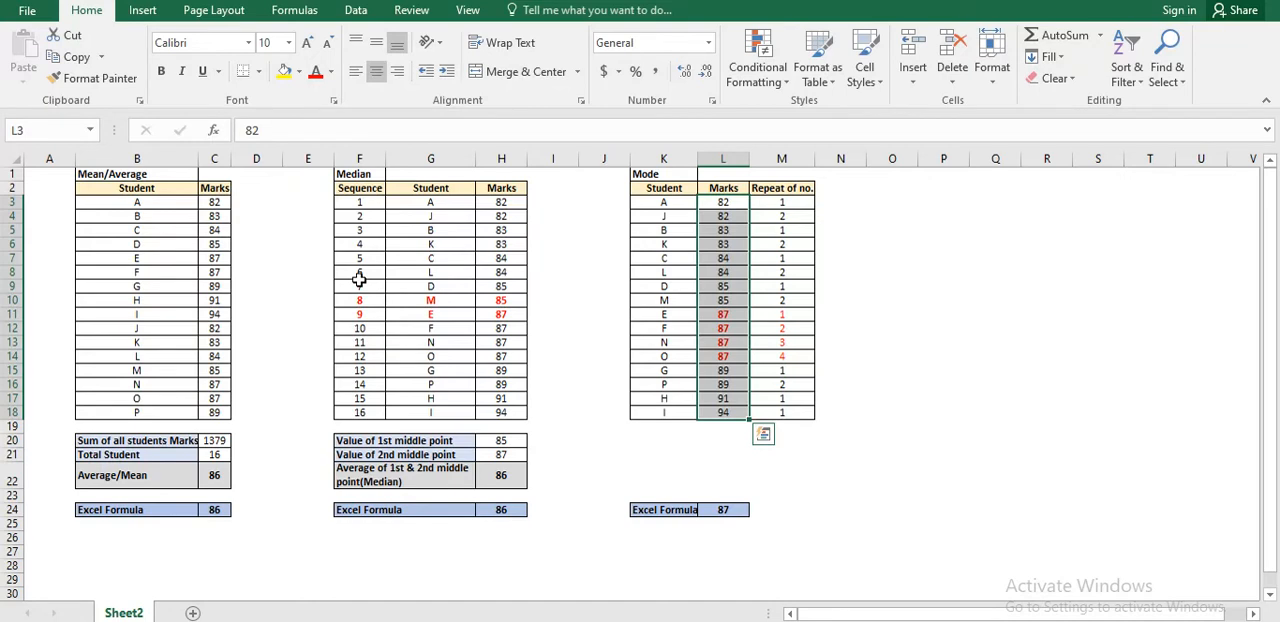
{"action": "key", "text": "Right"}
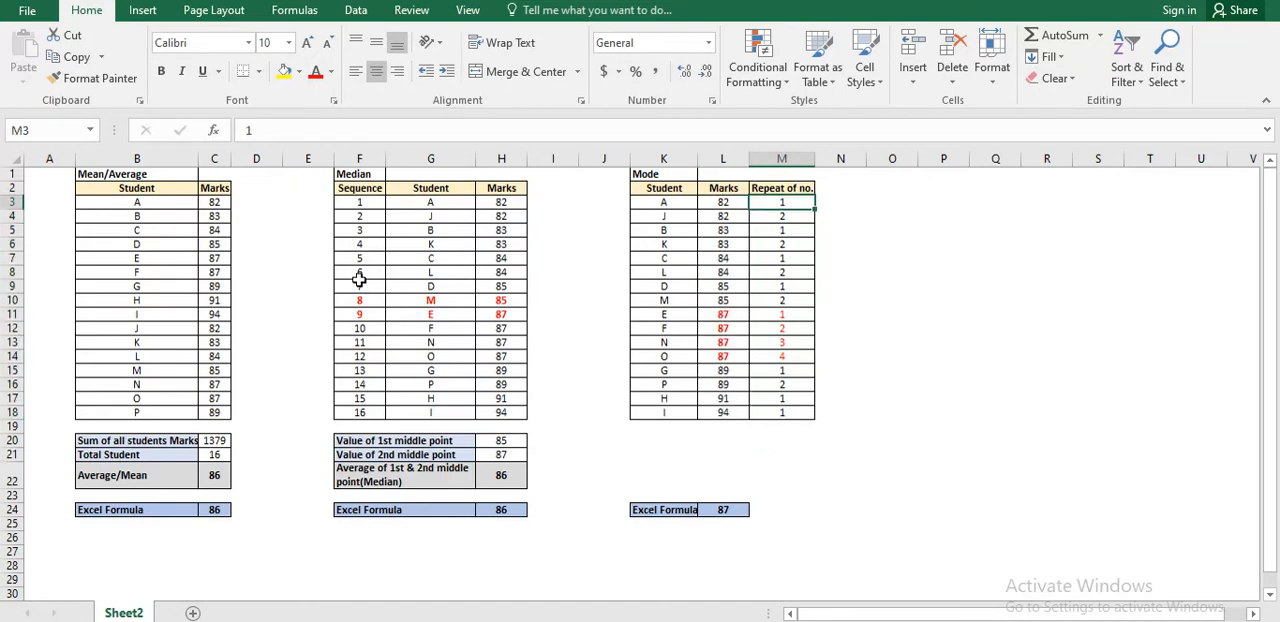
{"action": "key", "text": "Left"}
{"action": "key", "text": "ctrl+shift+Down"}
{"action": "key", "text": "Up"}
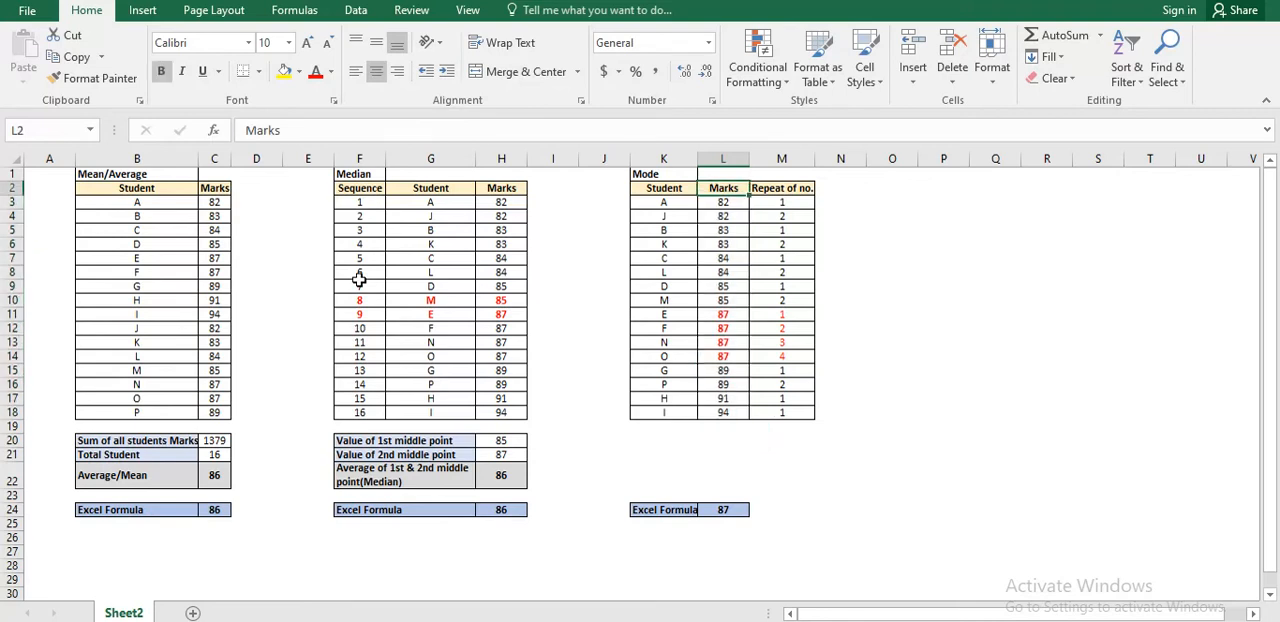
{"action": "key", "text": "Down"}
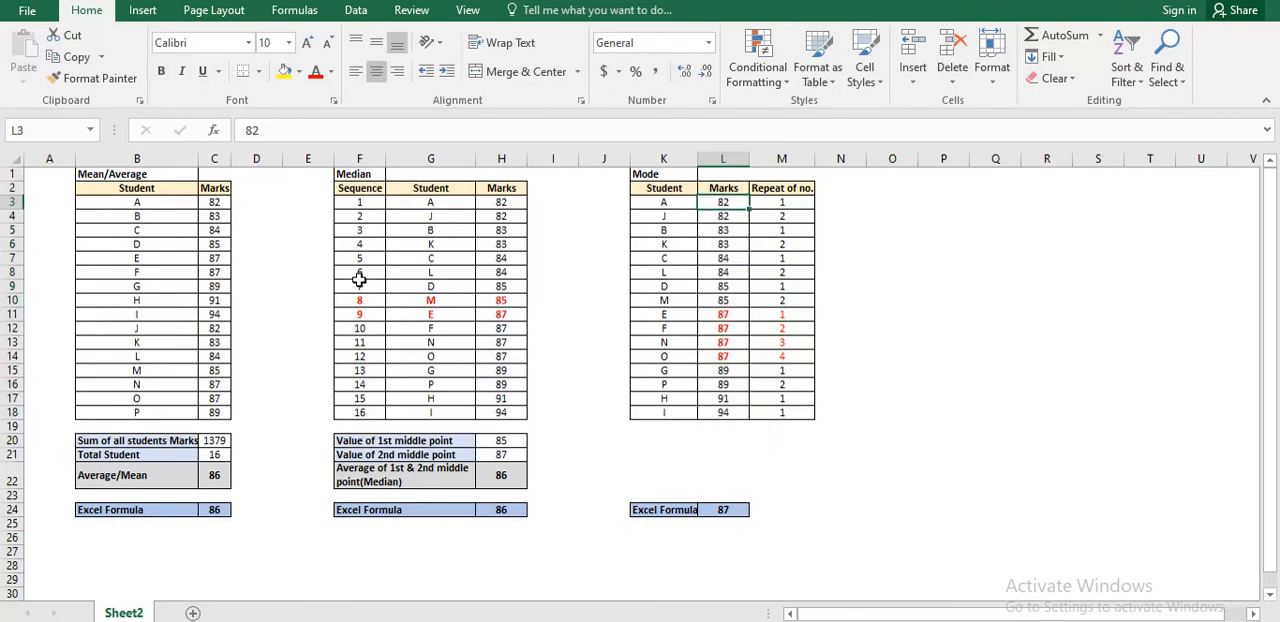
Examine how often the marks 82, 83 and 84 repeat by highlighting each pair's "Repeat of no." values in the Mode table.
{"action": "key", "text": "Down"}
{"action": "key", "text": "shift+Up"}
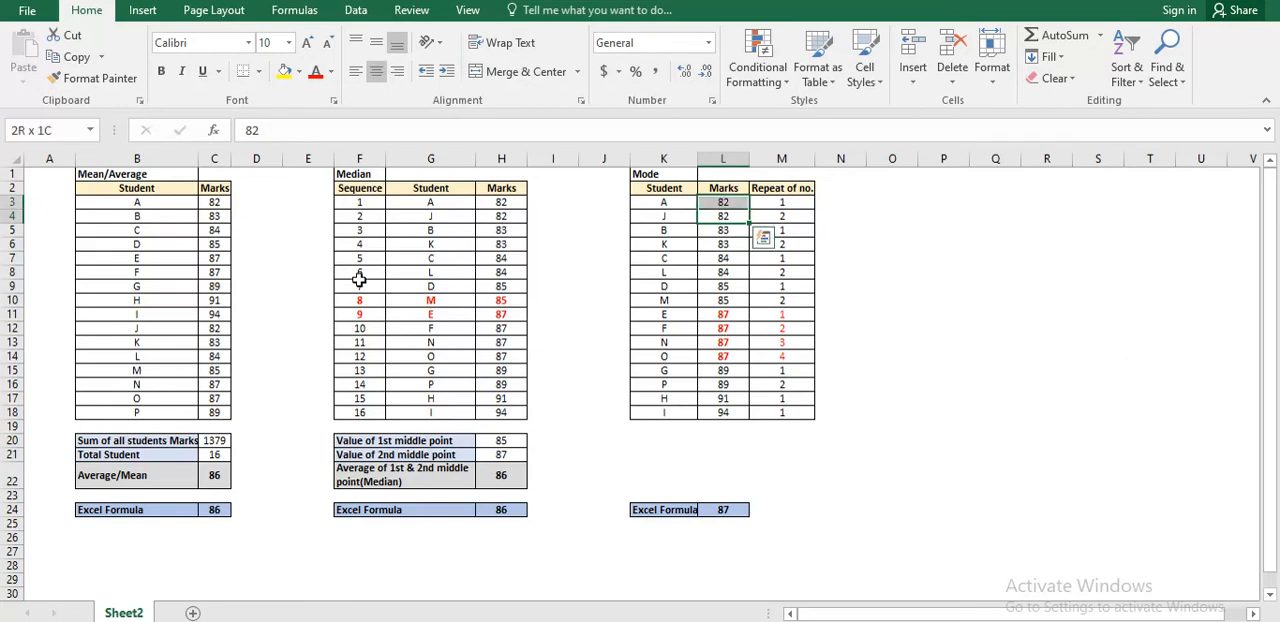
{"action": "key", "text": "Right"}
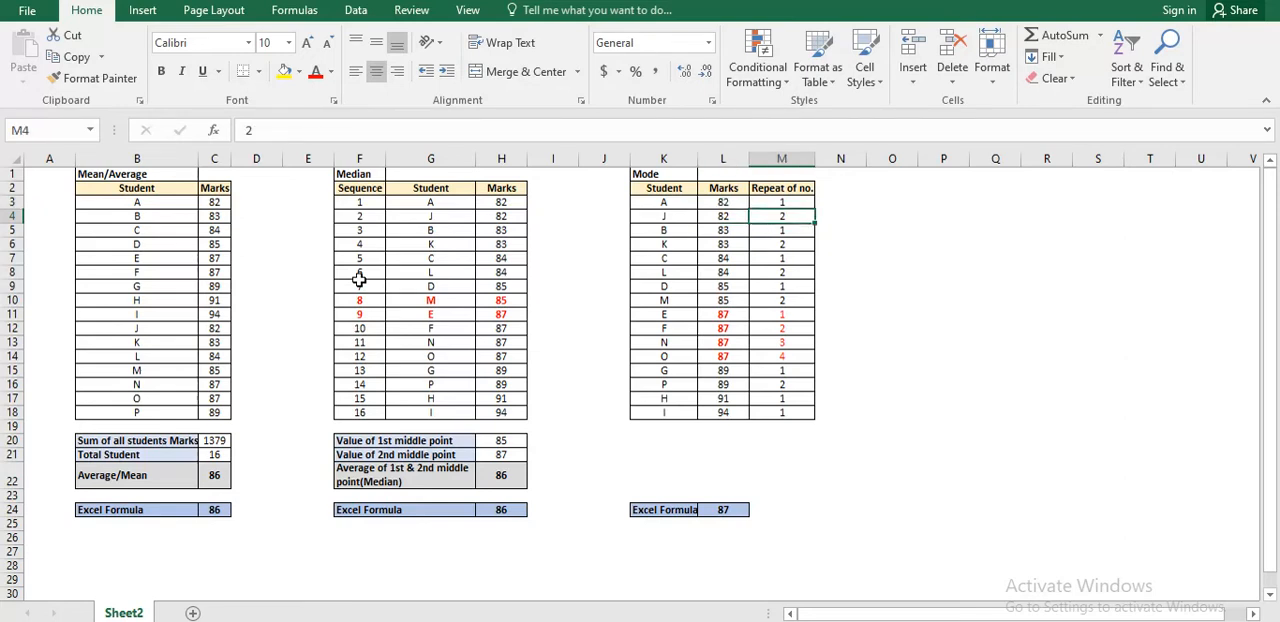
{"action": "key", "text": "shift+Up"}
{"action": "key", "text": "Down"}
{"action": "key", "text": "shift+Down"}
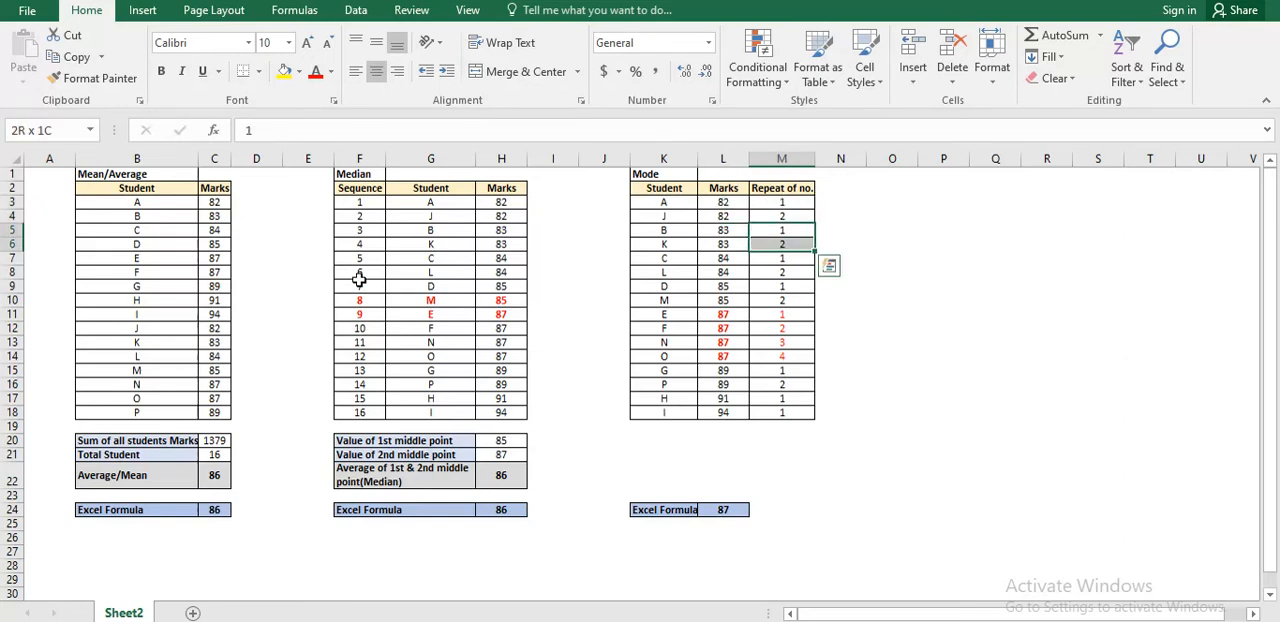
{"action": "key", "text": "Down"}
{"action": "key", "text": "Down"}
{"action": "key", "text": "shift+Down"}
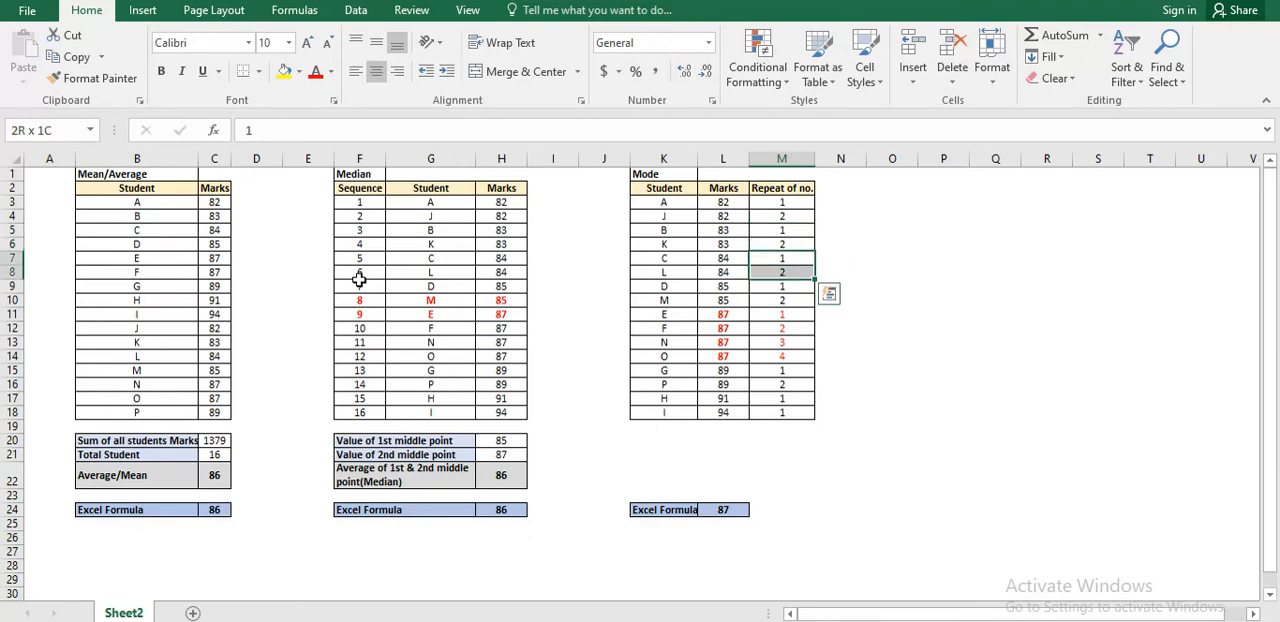
Highlight the "Repeat of no." values for students E, F, N and O in the Mode table.
{"action": "key", "text": "Down"}
{"action": "key", "text": "Down"}
{"action": "key", "text": "Down"}
{"action": "key", "text": "Down"}
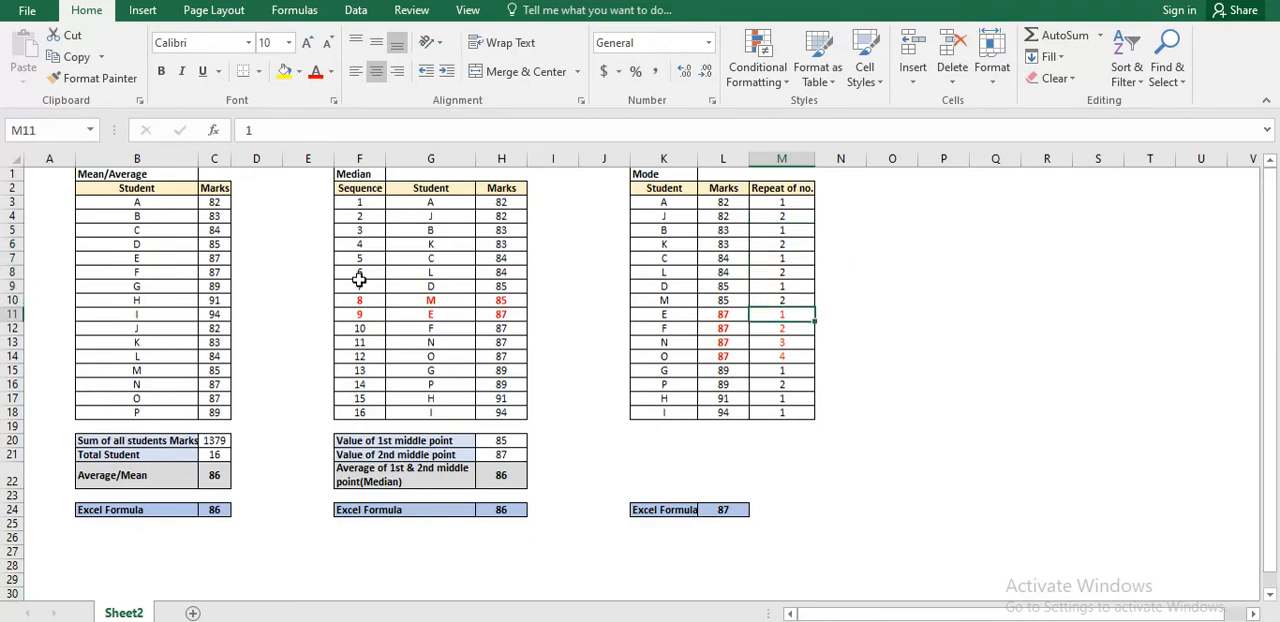
{"action": "key", "text": "shift+Down"}
{"action": "key", "text": "shift+Down"}
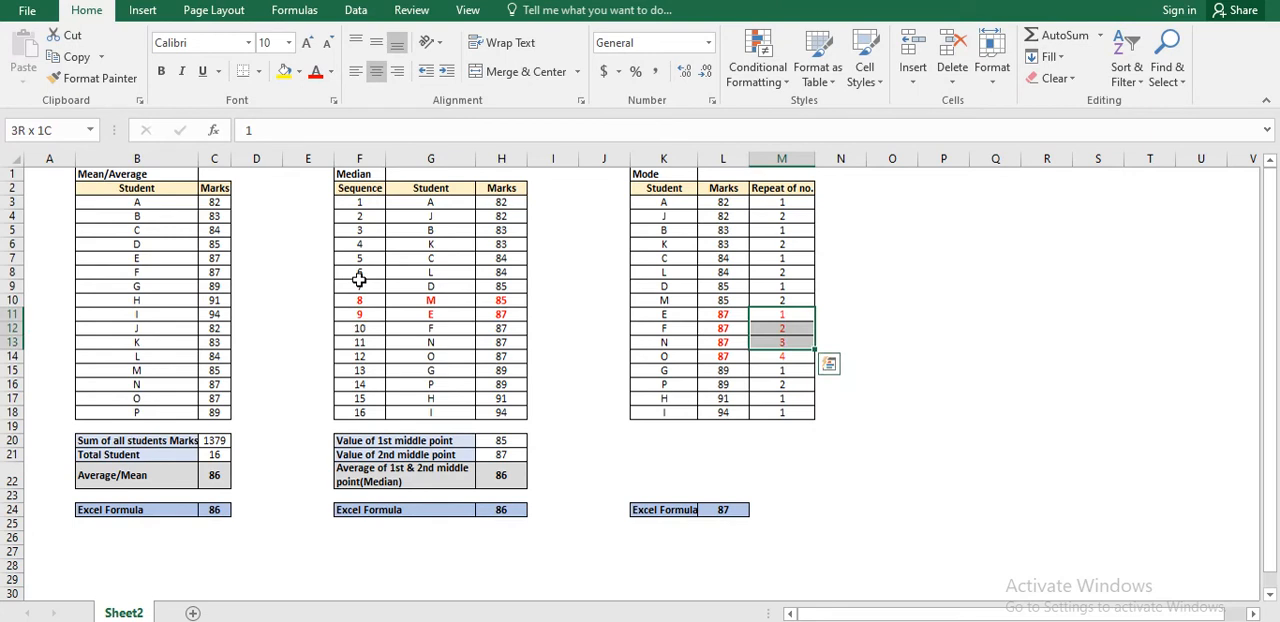
{"action": "key", "text": "shift+Down"}
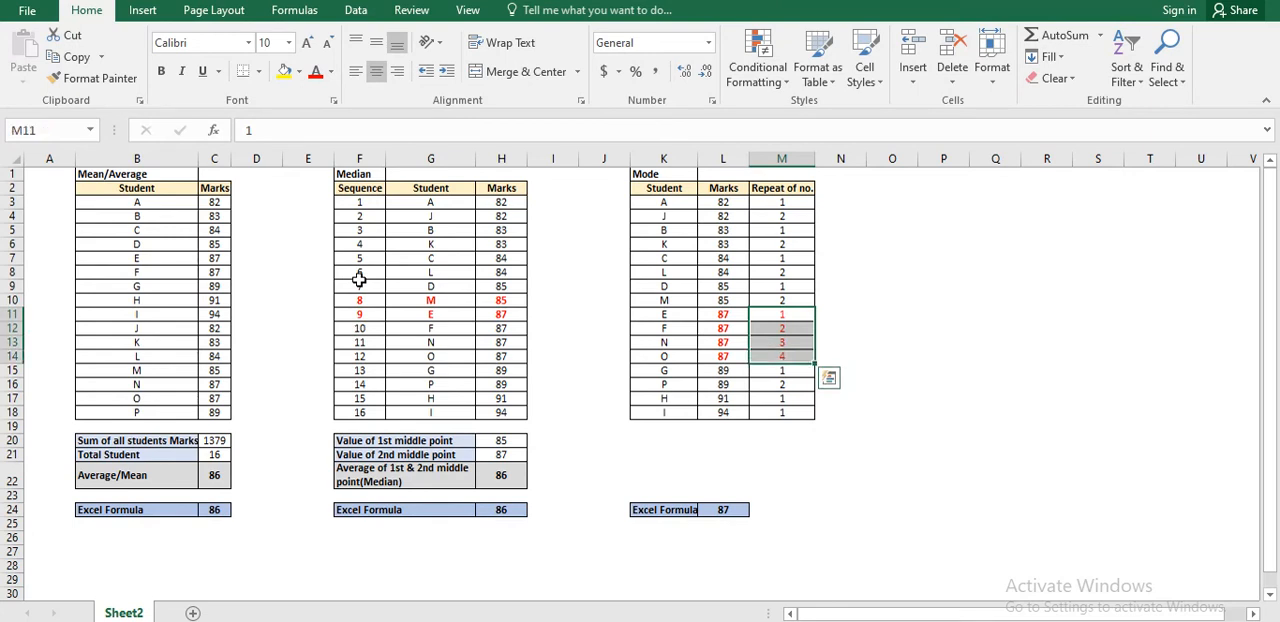
Check the marks and repeat counts at the end of the Mode table, down to student I.
{"action": "key", "text": "Left"}
{"action": "key", "text": "Down"}
{"action": "key", "text": "Down"}
{"action": "key", "text": "Down"}
{"action": "key", "text": "Down"}
{"action": "key", "text": "Down"}
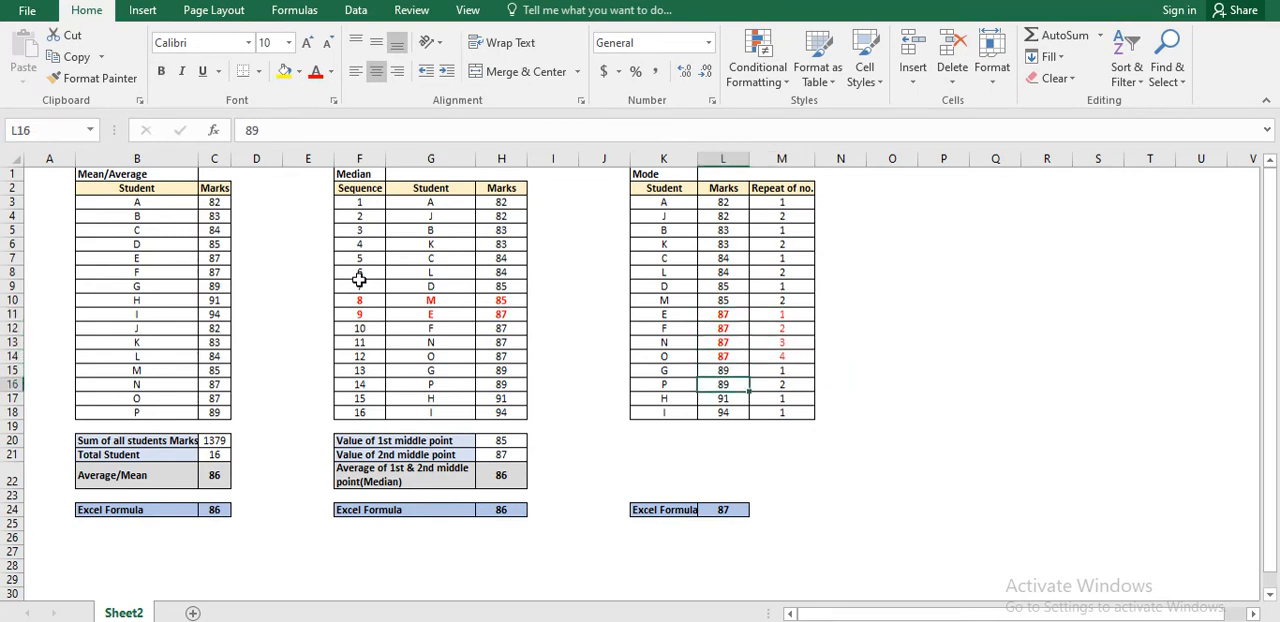
{"action": "key", "text": "Down"}
{"action": "key", "text": "Down"}
{"action": "key", "text": "Right"}
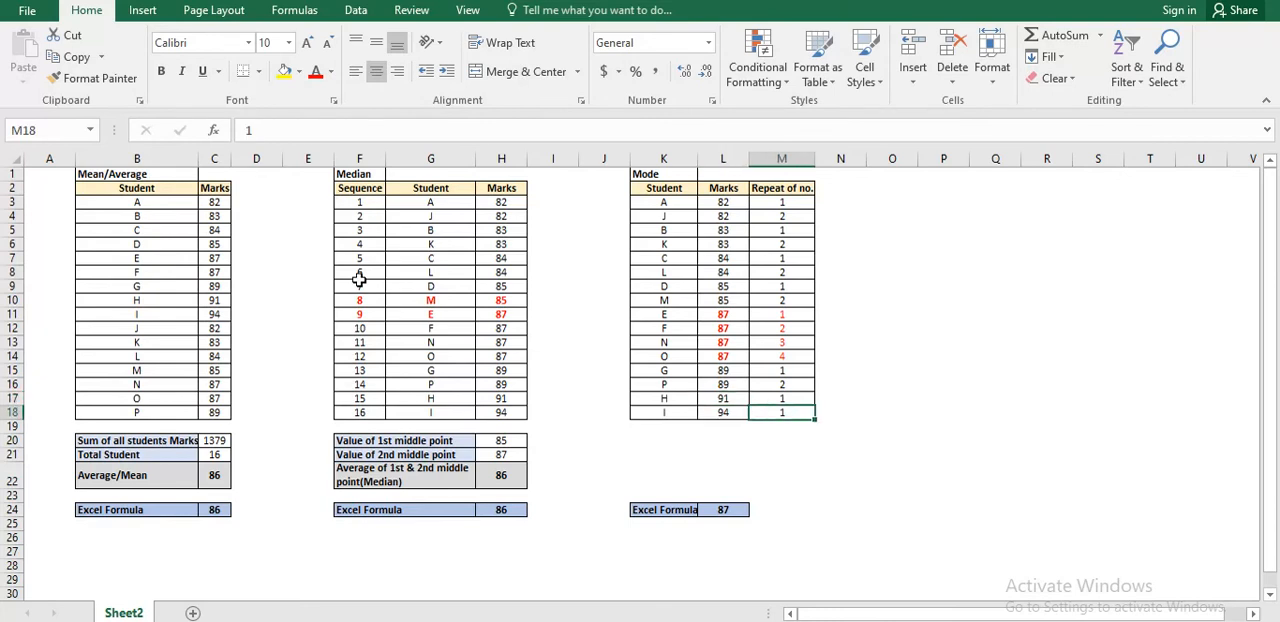
{"action": "key", "text": "Up"}
{"action": "key", "text": "Left"}
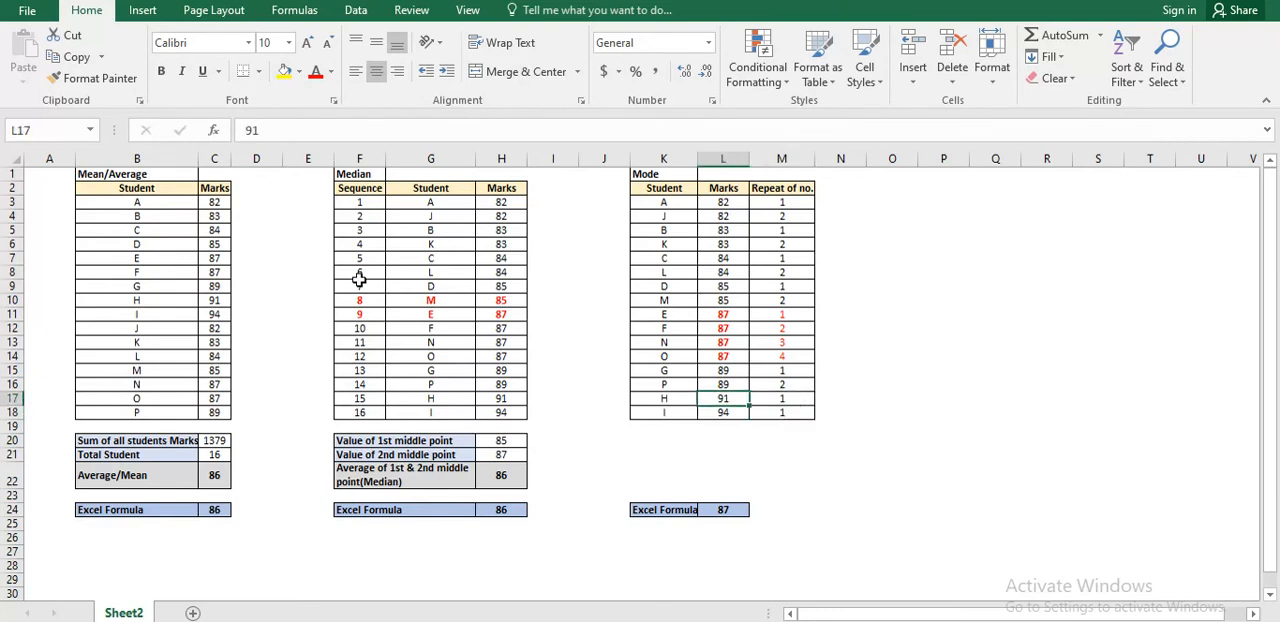
Go back up the Mode table's marks and highlight the block of repeated 87 marks.
{"action": "key", "text": "Up"}
{"action": "key", "text": "Up"}
{"action": "key", "text": "Up"}
{"action": "key", "text": "Up"}
{"action": "key", "text": "Up"}
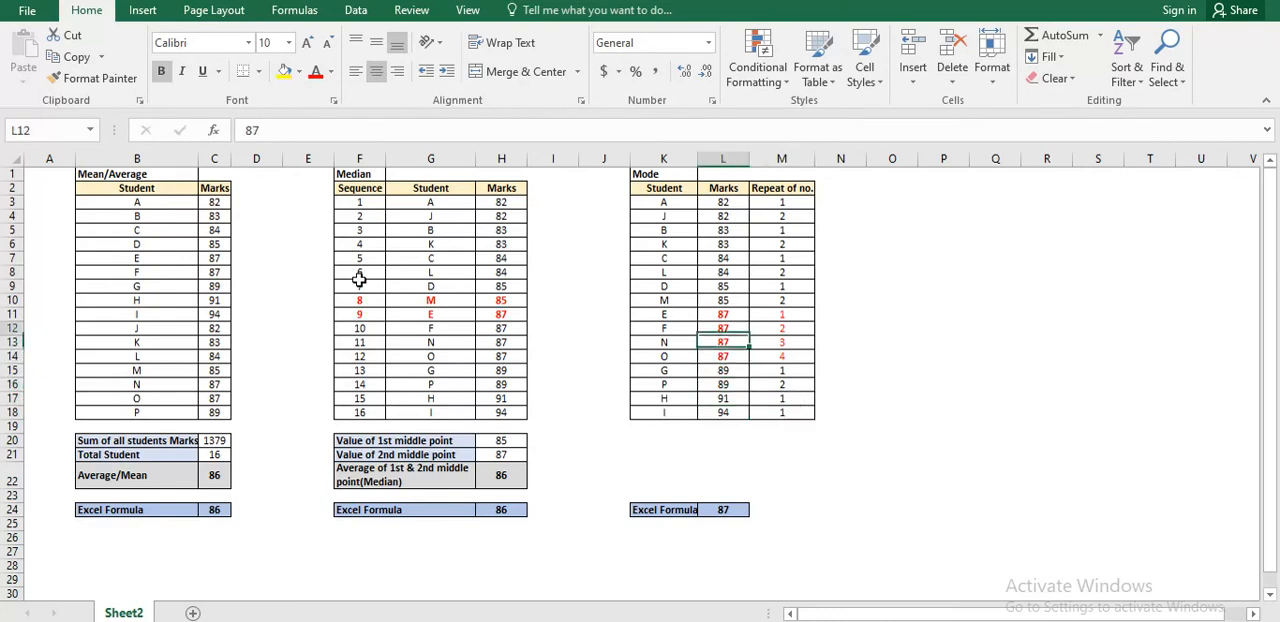
{"action": "key", "text": "Up"}
{"action": "key", "text": "Up"}
{"action": "key", "text": "Down"}
{"action": "key", "text": "shift+Down"}
{"action": "key", "text": "shift+Down"}
{"action": "key", "text": "shift+Down"}
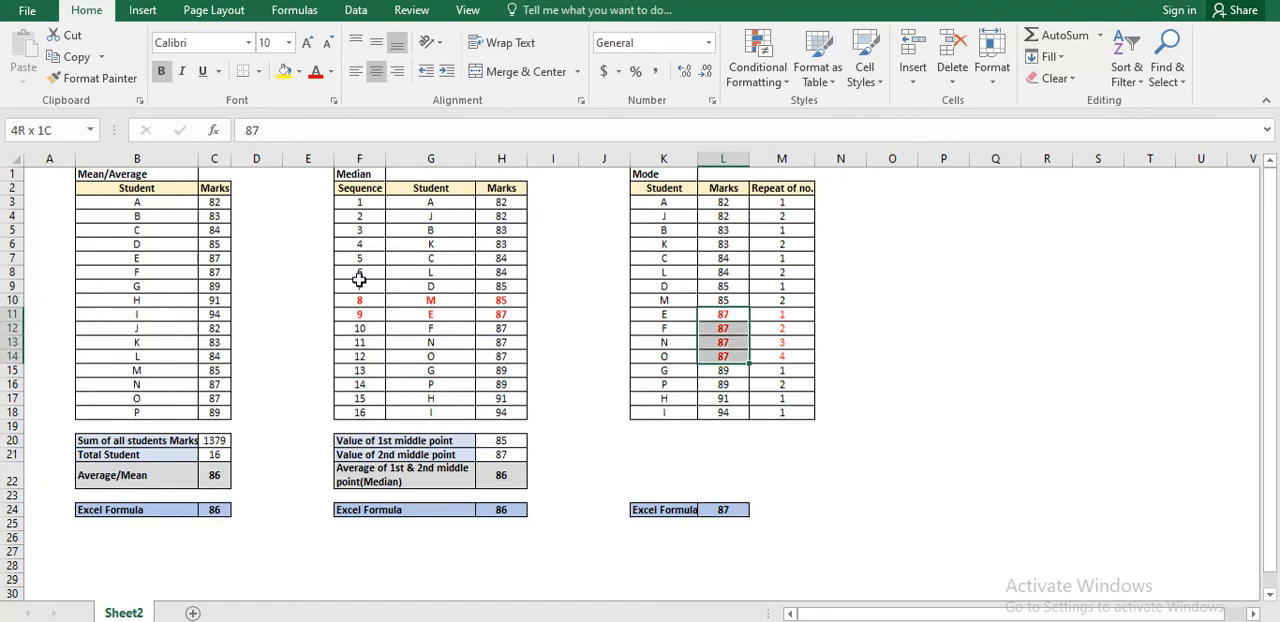
Compare student E's mark with its repeat count, and return to the mark.
{"action": "key", "text": "Right"}
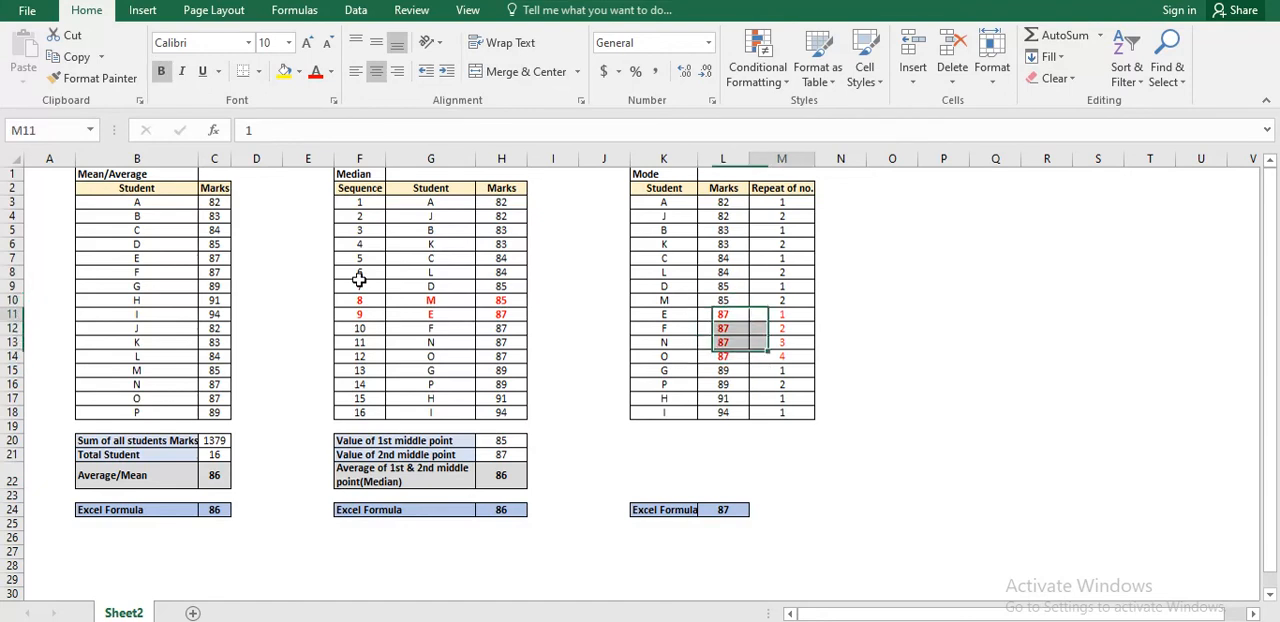
{"action": "key", "text": "Left"}
{"action": "key", "text": "Right"}
{"action": "key", "text": "Right"}
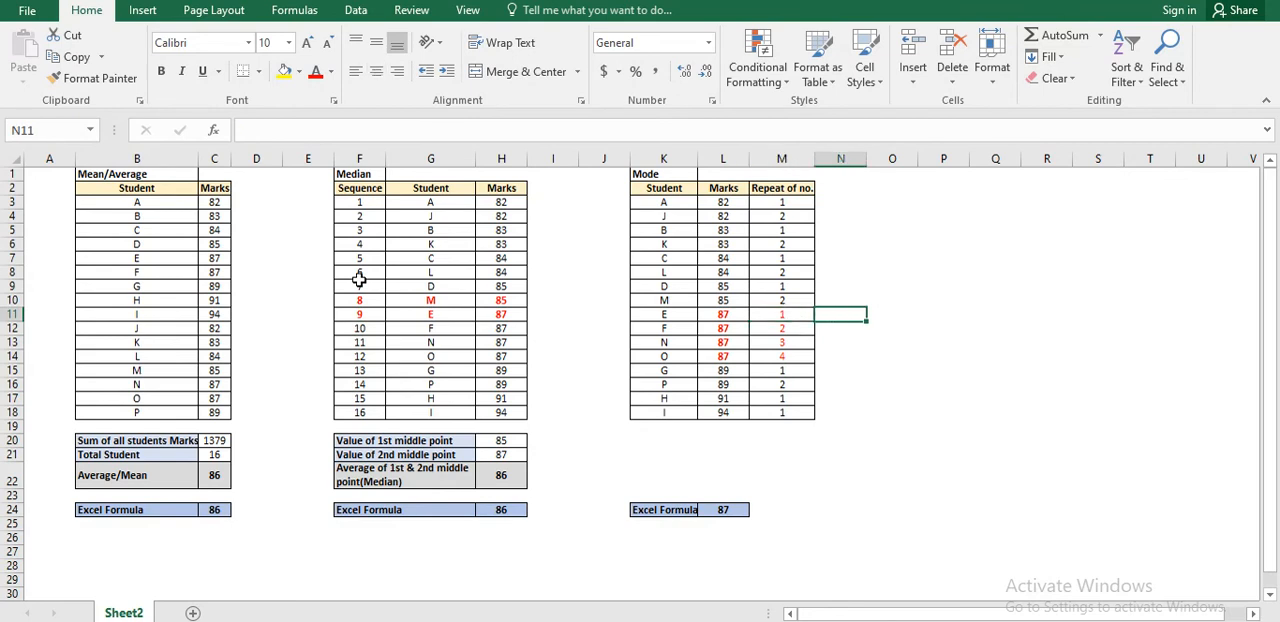
{"action": "key", "text": "Left"}
{"action": "key", "text": "Left"}
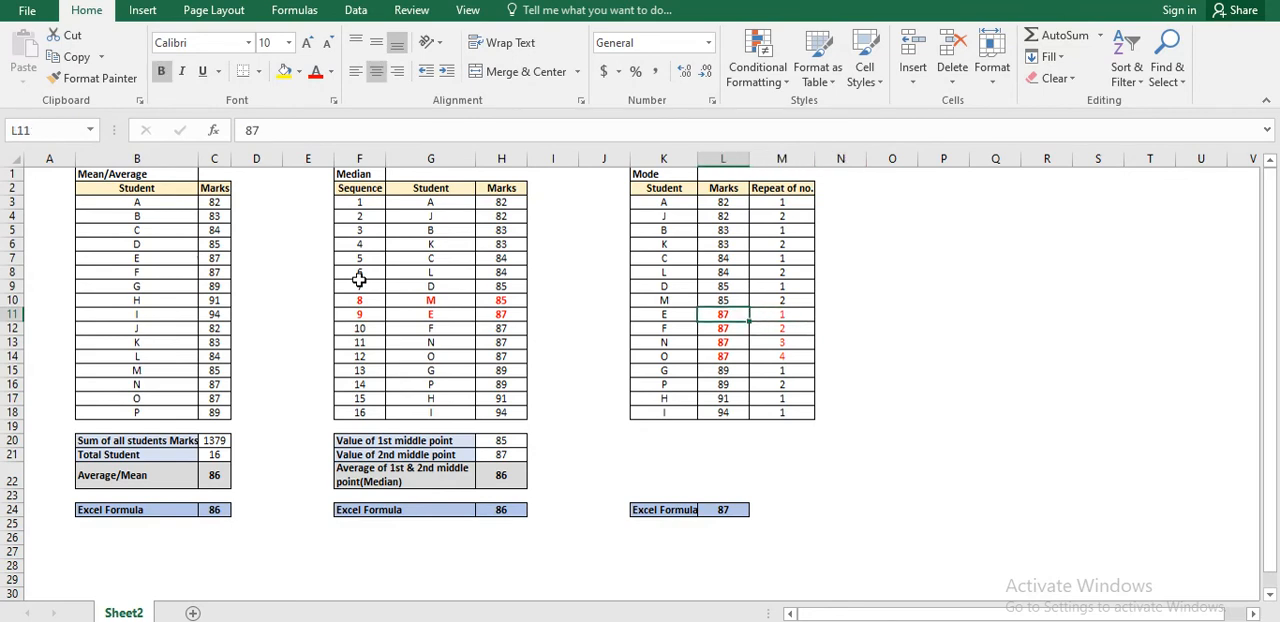
Visit the Mode table's Excel Formula row, and highlight the marks range L3:L18 that feeds it.
{"action": "key", "text": "Down"}
{"action": "key", "text": "ctrl+Down"}
{"action": "key", "text": "ctrl+Down"}
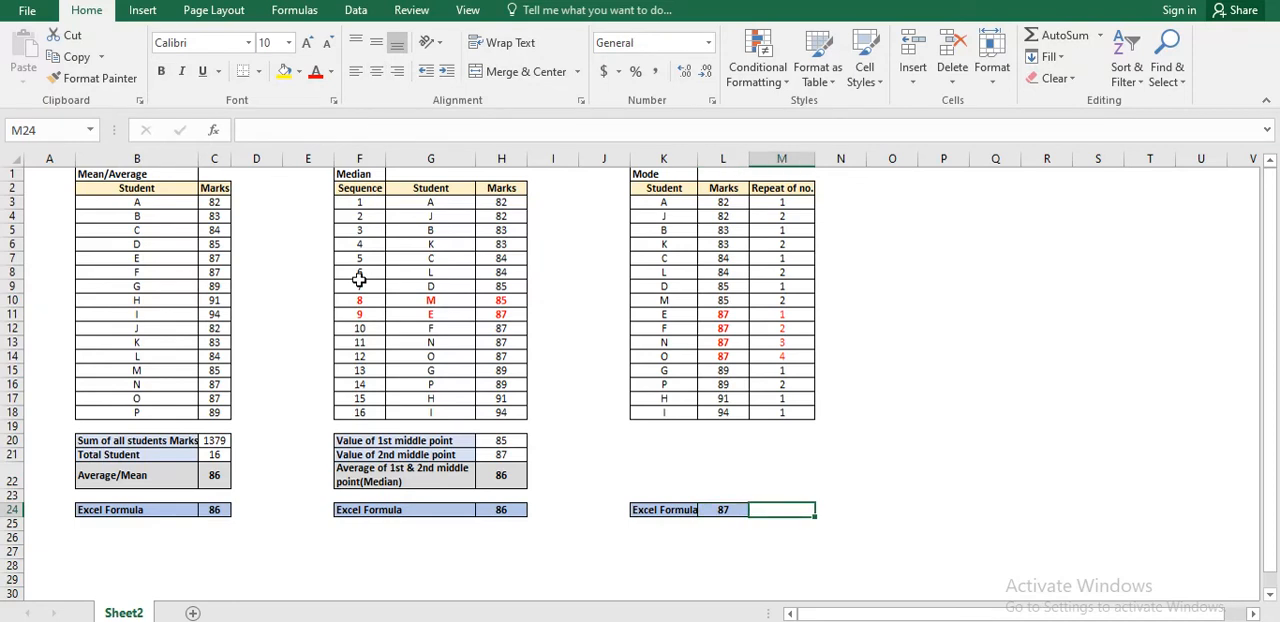
{"action": "key", "text": "Up"}
{"action": "key", "text": "Up"}
{"action": "key", "text": "Up"}
{"action": "key", "text": "Up"}
{"action": "key", "text": "Up"}
{"action": "key", "text": "Up"}
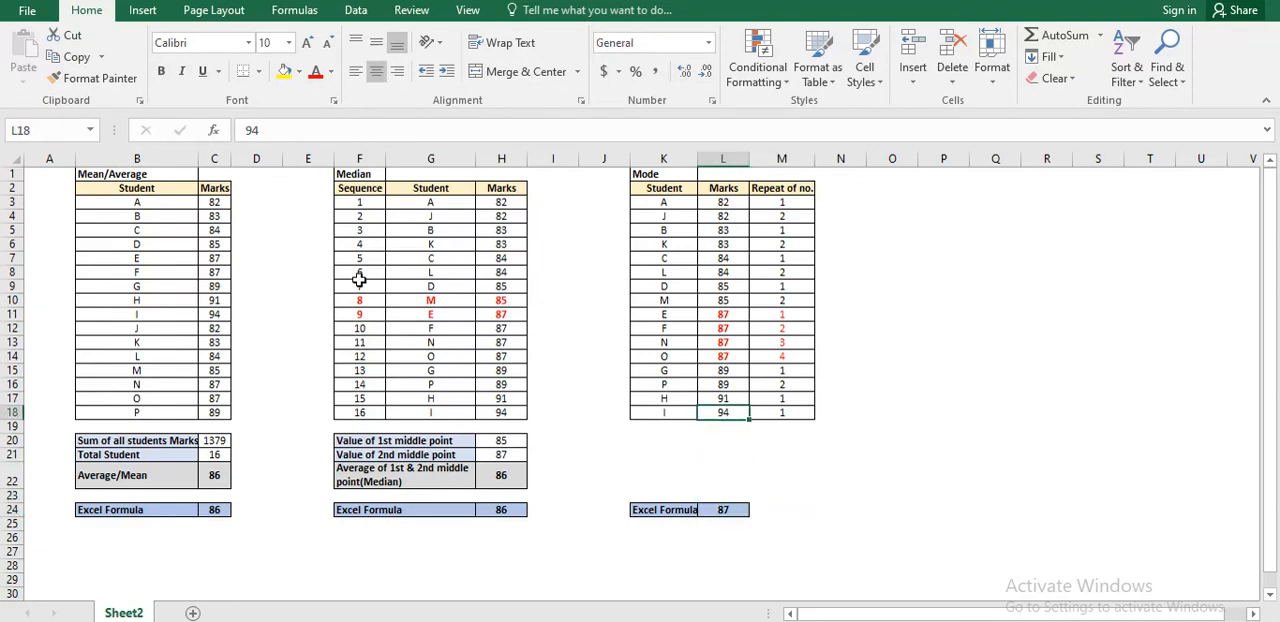
{"action": "key", "text": "ctrl+shift+Up"}
{"action": "key", "text": "shift+Down"}
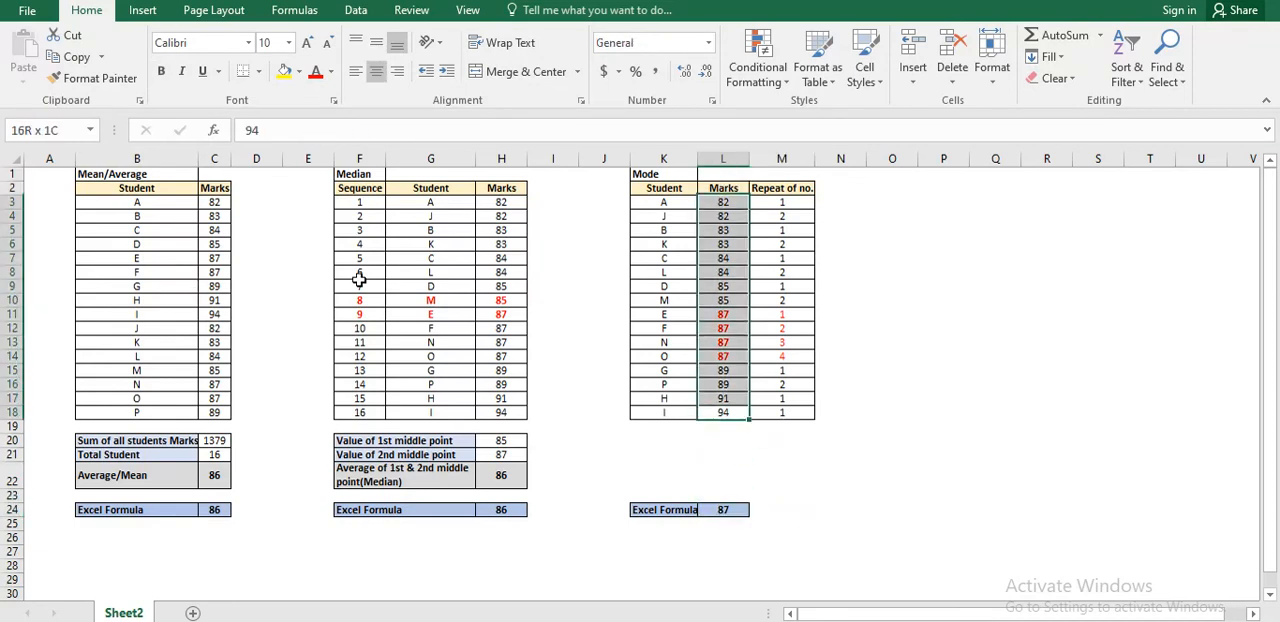
Inspect the MODE.SNGL formula in the Mode table's Excel Formula row.
{"action": "key", "text": "Down"}
{"action": "key", "text": "Down"}
{"action": "key", "text": "Down"}
{"action": "key", "text": "Down"}
{"action": "key", "text": "Down"}
{"action": "key", "text": "Down"}
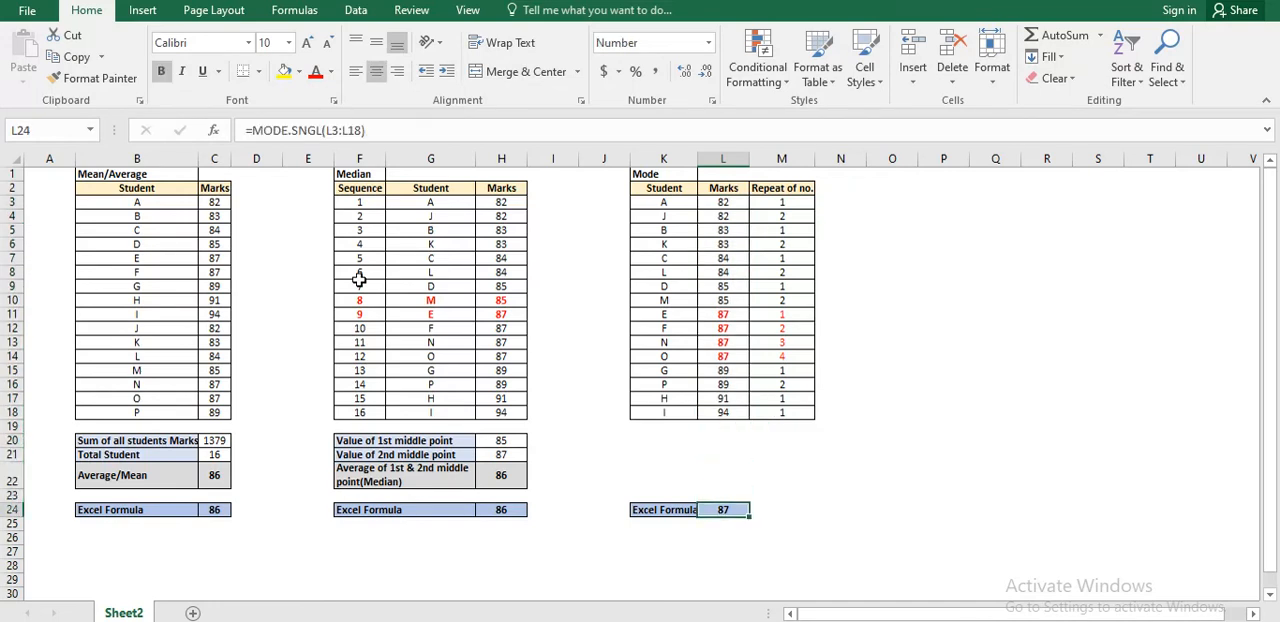
Highlight the repeated 87 marks together with their repeat counts in L11:M14, to compare them with the formula result.
{"action": "key", "text": "Up"}
{"action": "key", "text": "Up"}
{"action": "key", "text": "Up"}
{"action": "key", "text": "Up"}
{"action": "key", "text": "Up"}
{"action": "key", "text": "Up"}
{"action": "key", "text": "Up"}
{"action": "key", "text": "Up"}
{"action": "key", "text": "Up"}
{"action": "key", "text": "Up"}
{"action": "key", "text": "Up"}
{"action": "key", "text": "Up"}
{"action": "key", "text": "Up"}
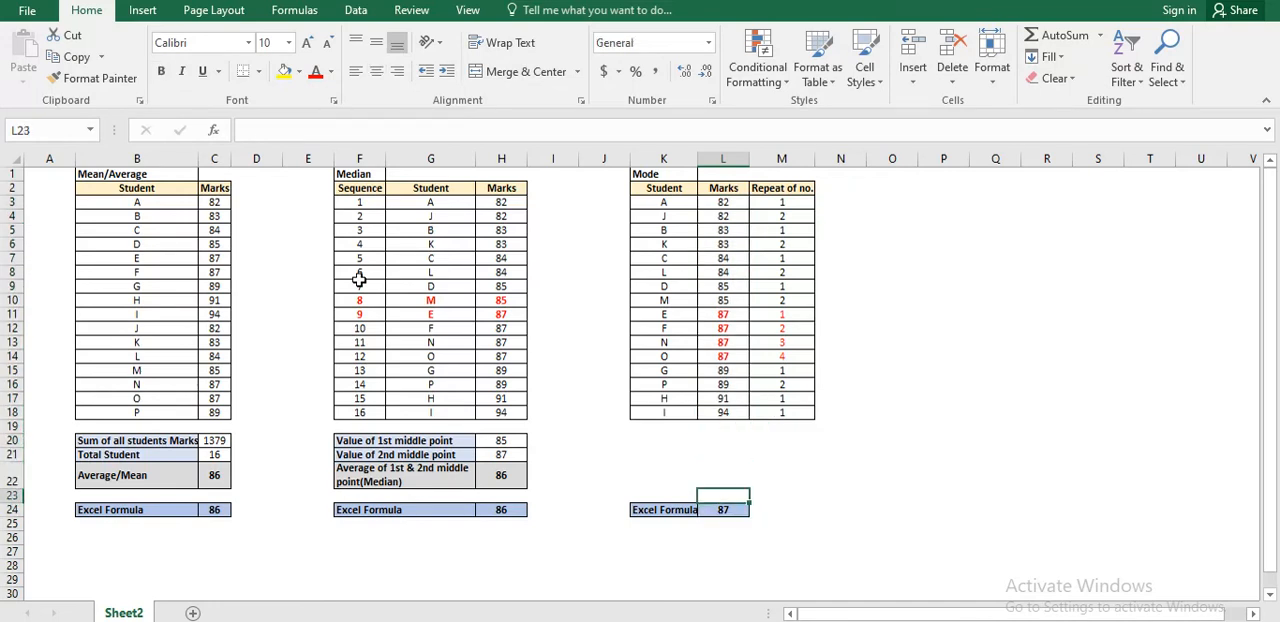
{"action": "key", "text": "shift+Down"}
{"action": "key", "text": "shift+Down"}
{"action": "key", "text": "shift+Down"}
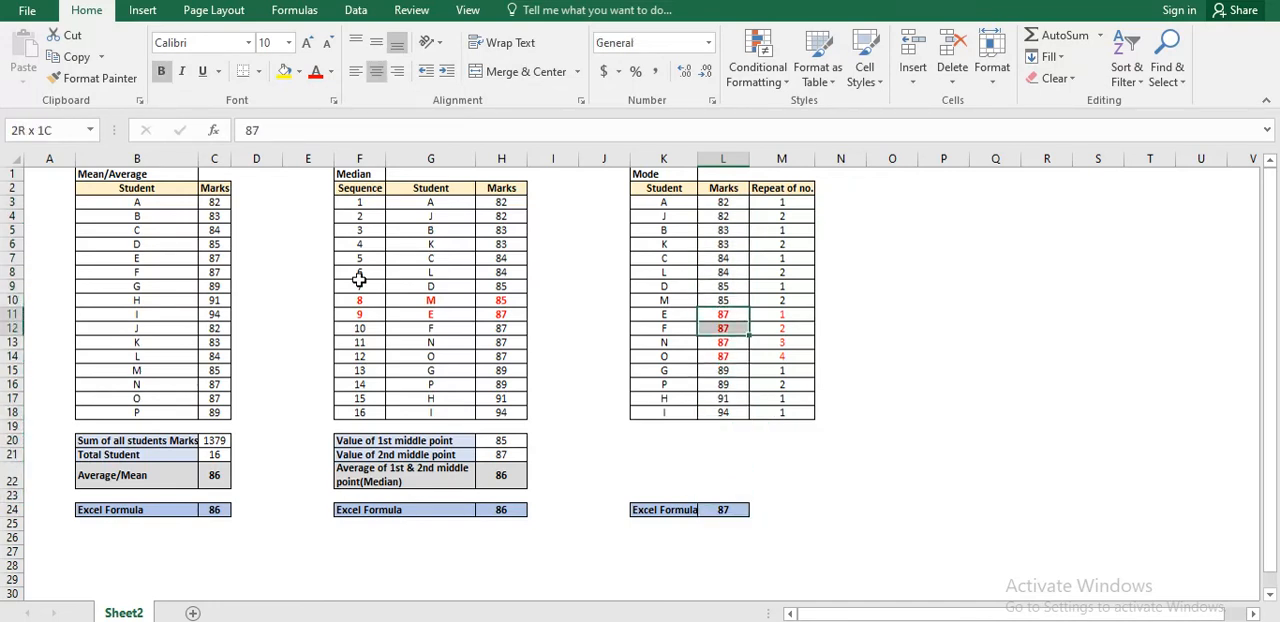
{"action": "key", "text": "shift+Right"}
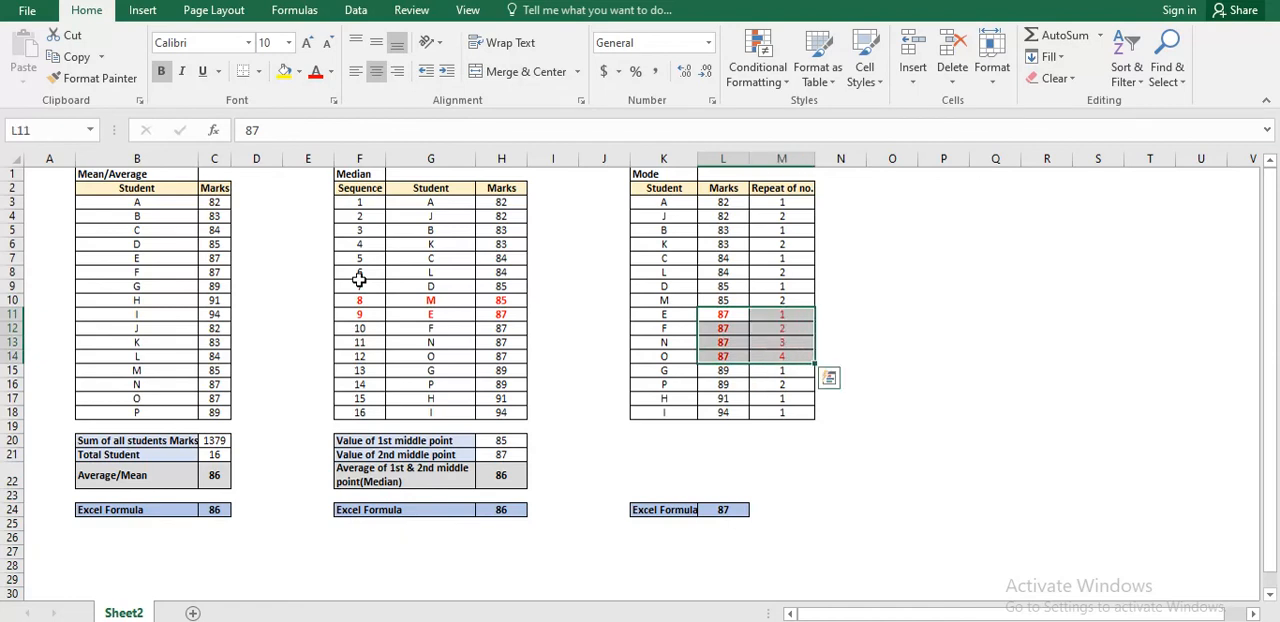